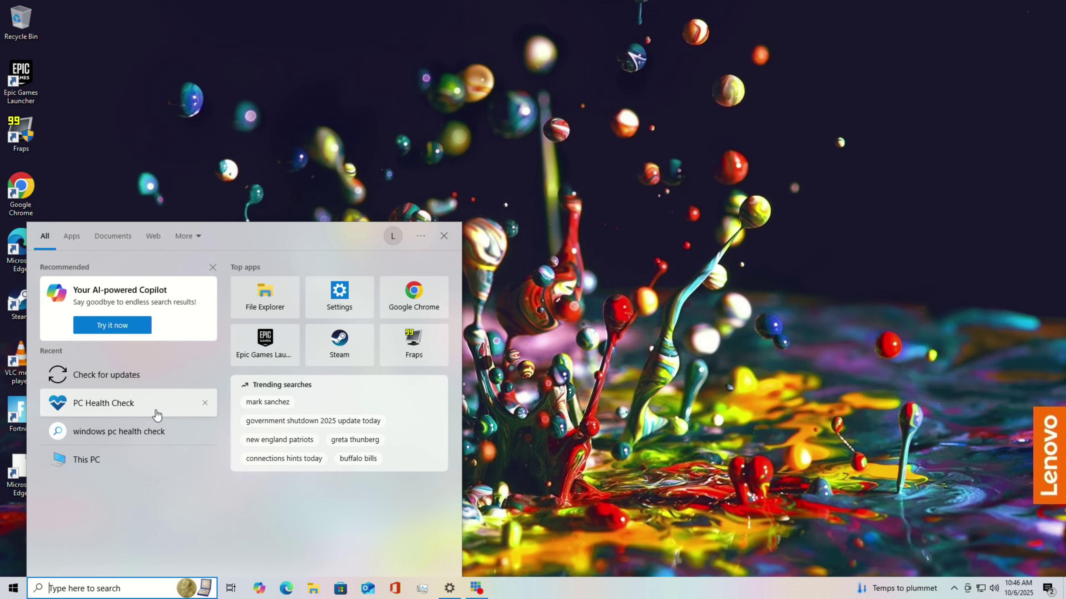
- Run PC Health Check's Windows 11 compatibility check and list all requirement results
left_click(169, 410)
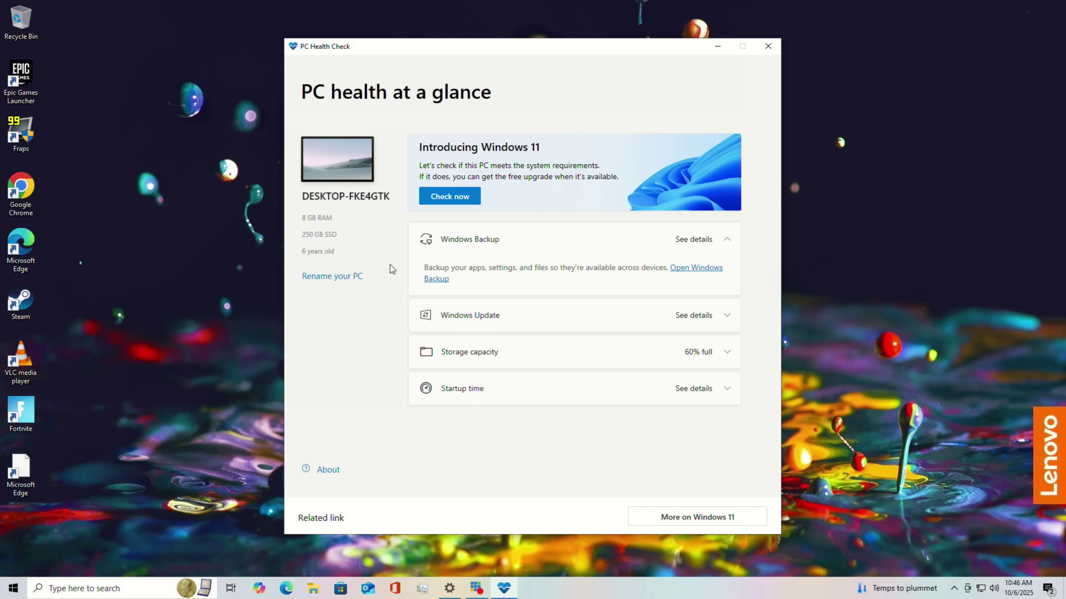
left_click(457, 199)
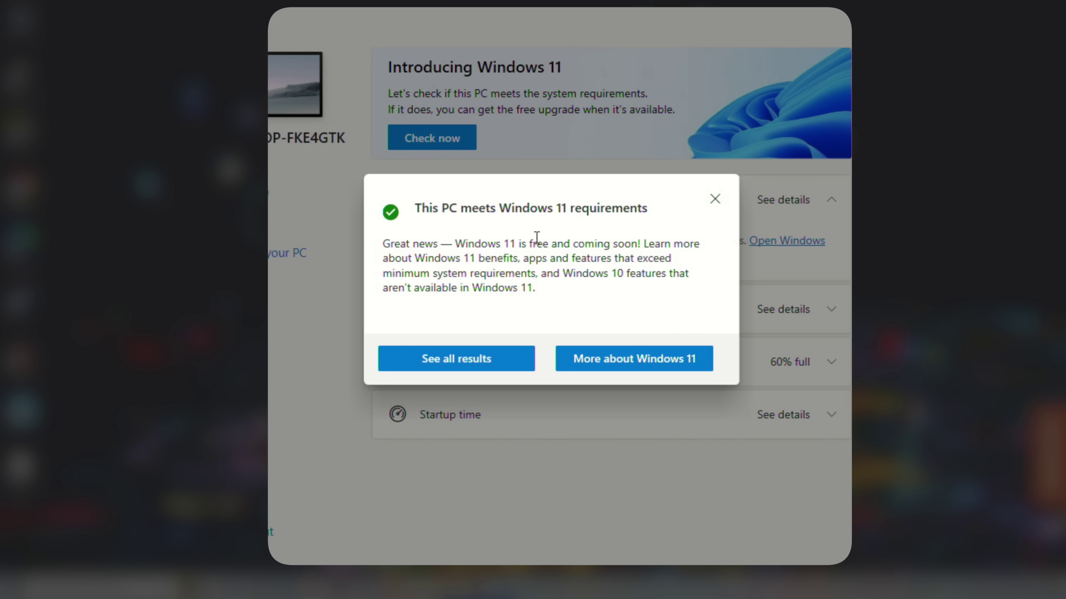
left_click(502, 364)
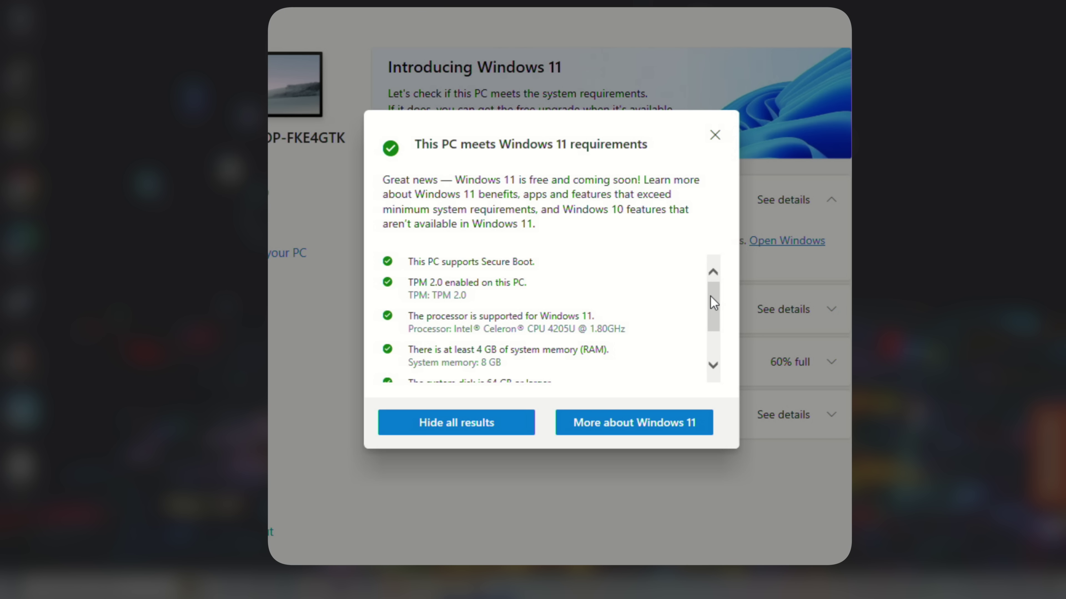
- Review the passed Windows 11 requirements, such as Secure Boot and TPM 2.0, then close the results
mouse_move(710, 297)
left_mouse_down()
mouse_move(718, 319)
mouse_move(730, 299)
left_mouse_up()
scroll(722, 319, "down", 3)
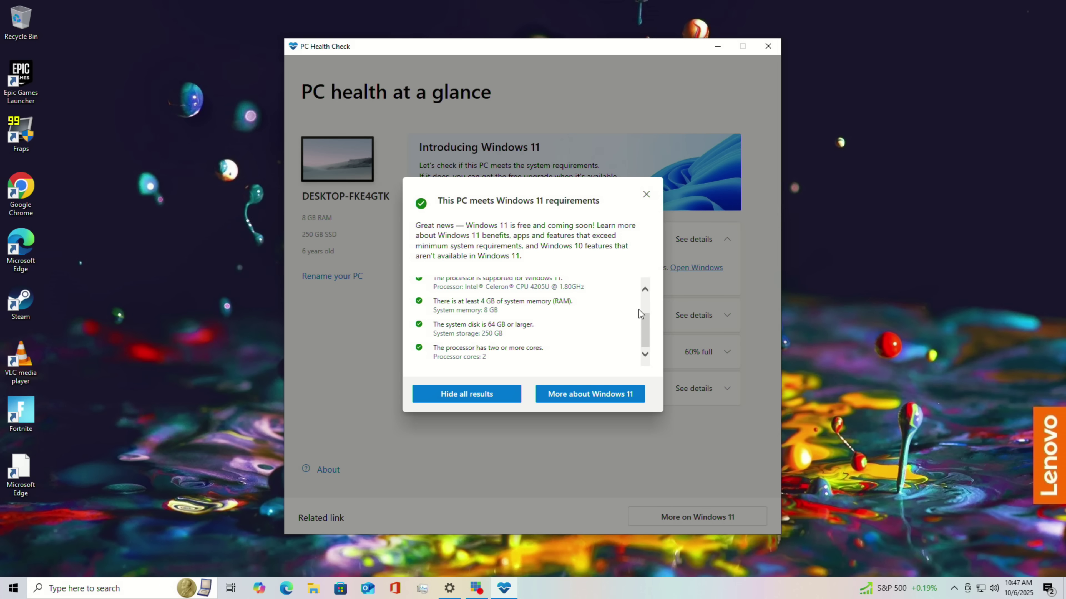
left_click_drag(644, 334, 648, 297)
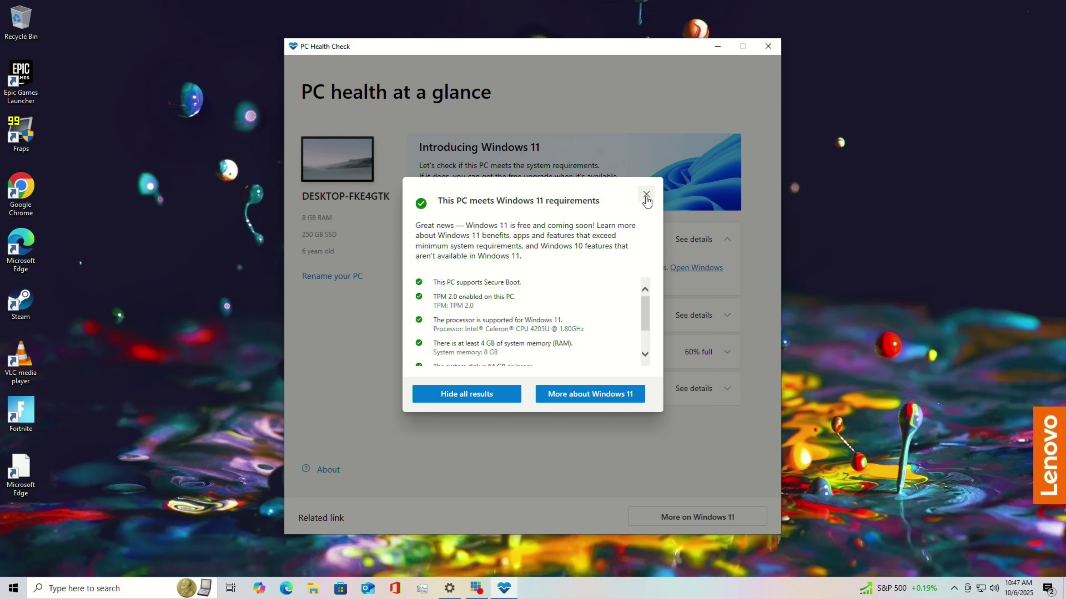
left_click(645, 195)
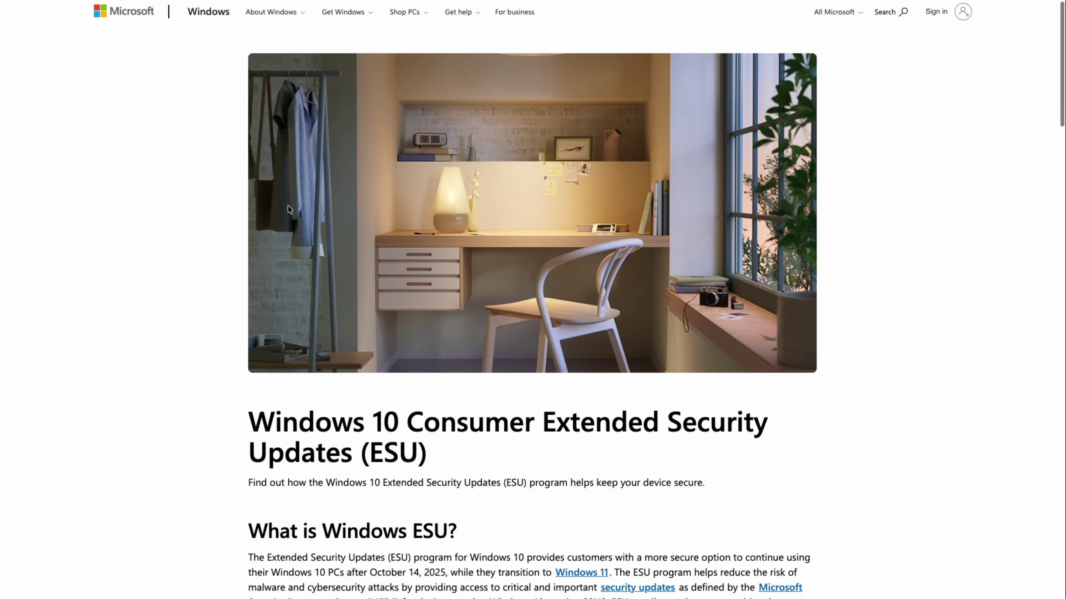
- Scroll the ESU page to its cost options: free with sync, 1,000 Rewards points, or $30
scroll(288, 209, "down", 2)
scroll(289, 209, "down", 3)
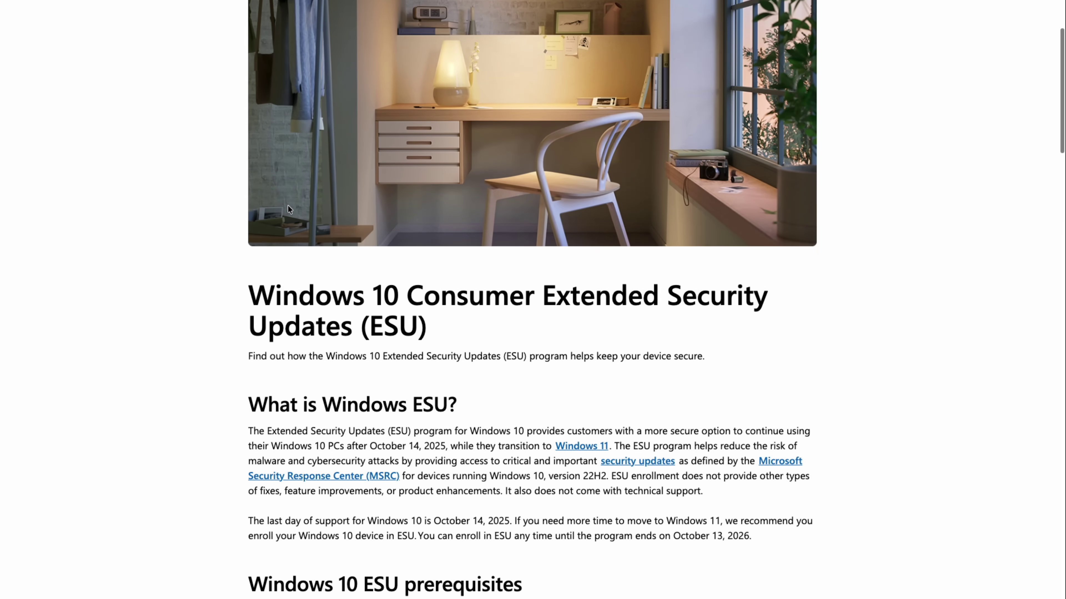
scroll(287, 209, "down", 3)
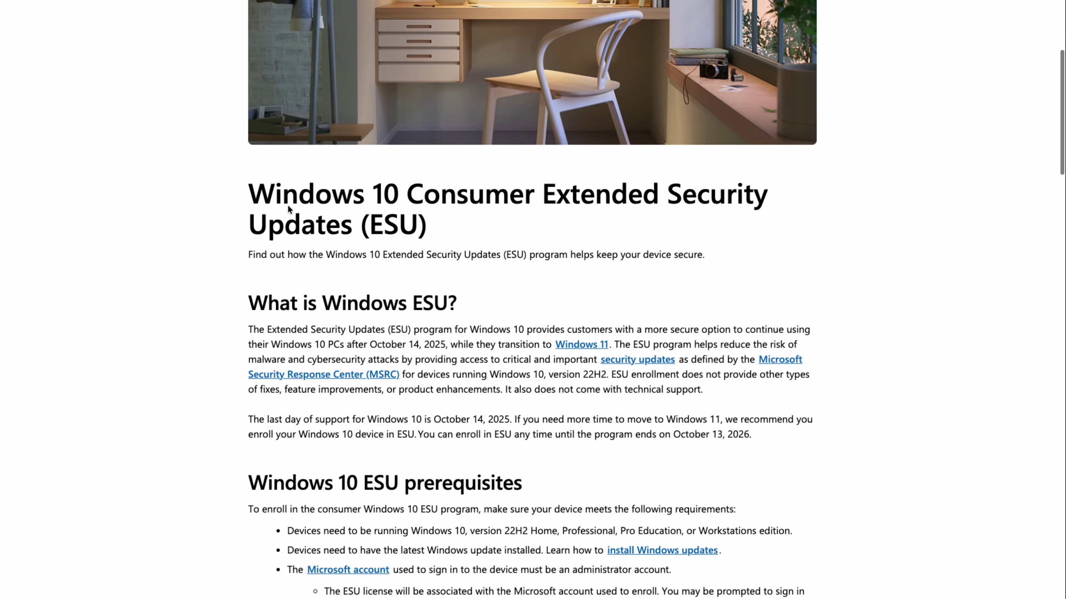
scroll(288, 208, "down", 5)
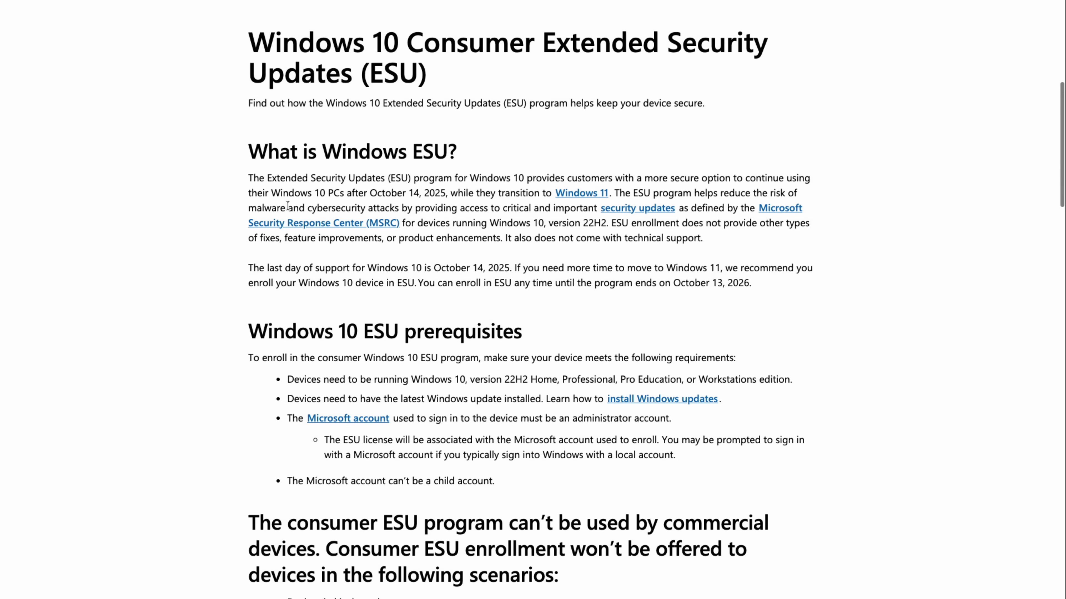
scroll(288, 206, "down", 2)
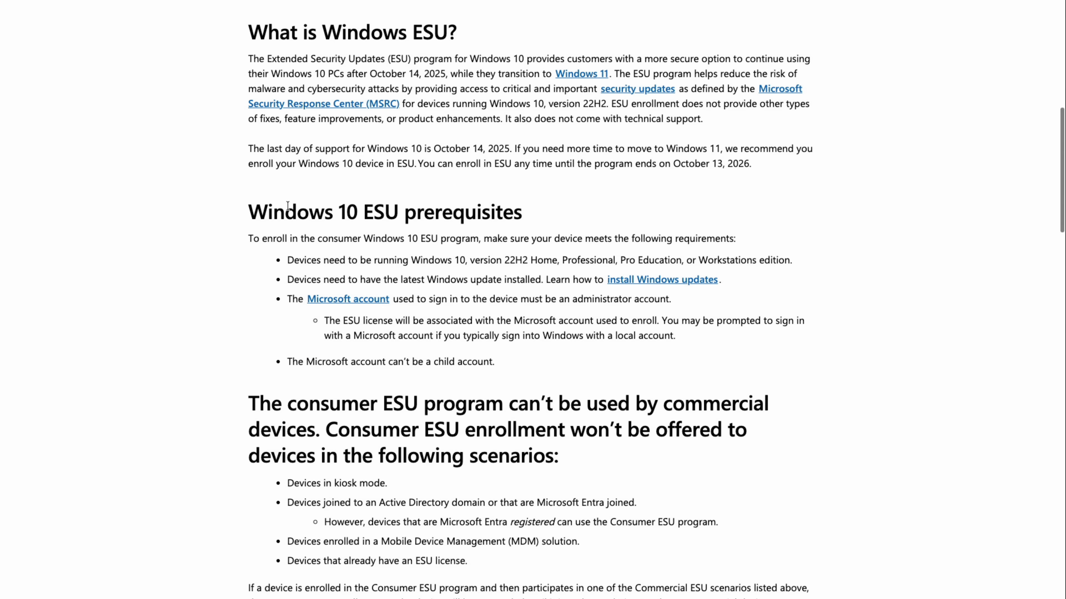
scroll(287, 205, "down", 4)
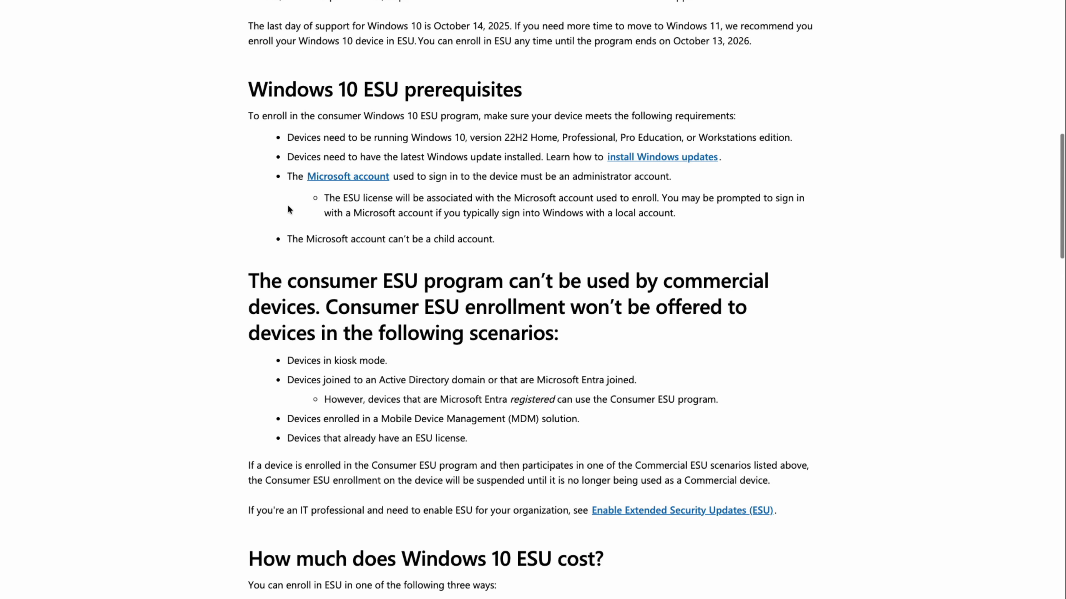
scroll(289, 208, "down", 3)
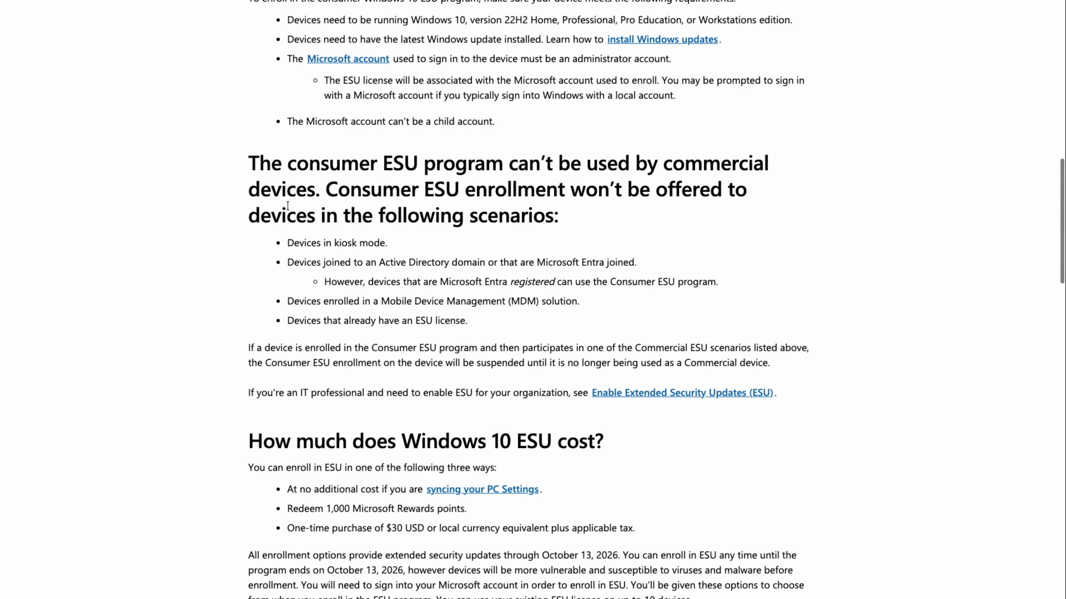
scroll(288, 205, "down", 4)
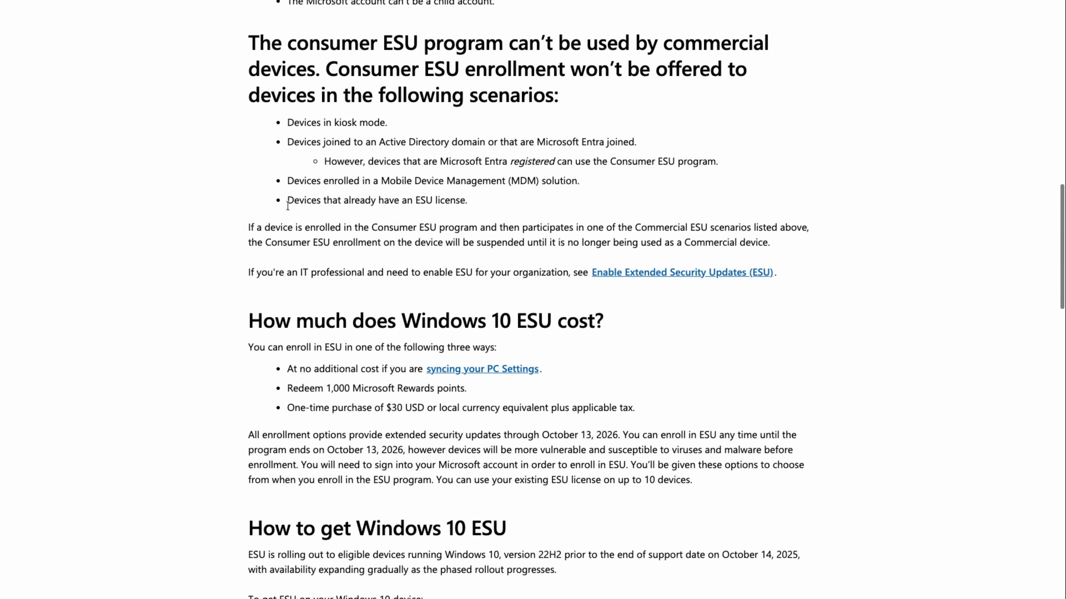
scroll(287, 205, "down", 2)
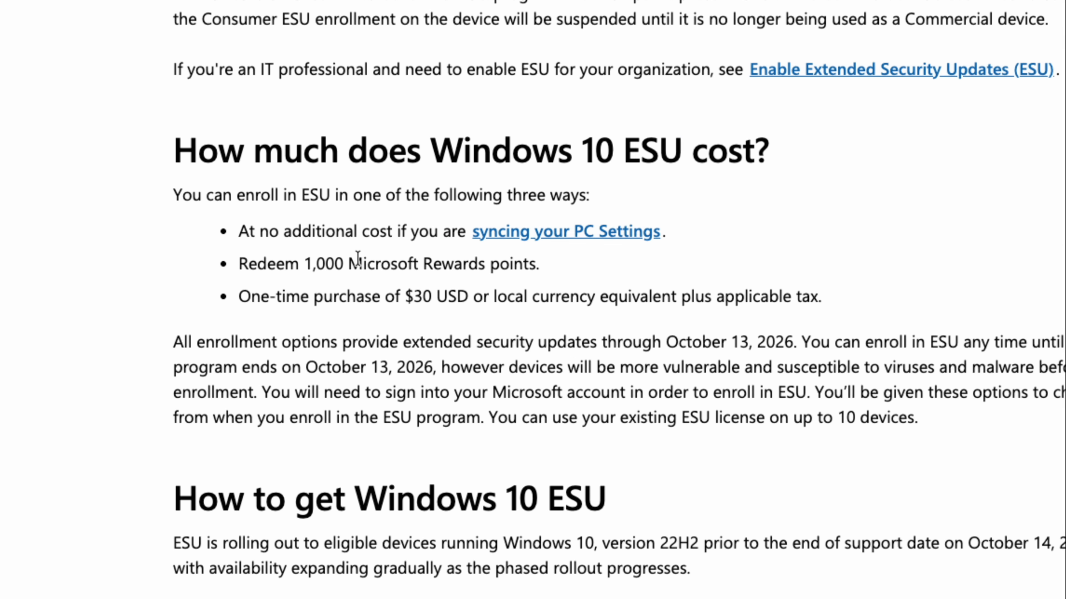
scroll(357, 258, "up", 1)
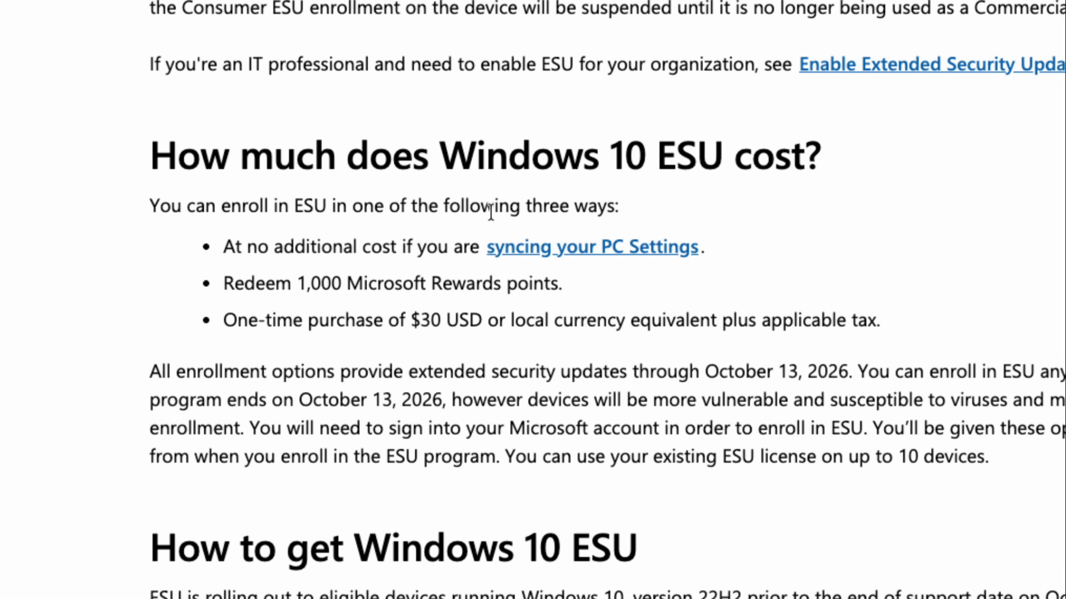
scroll(490, 212, "down", 1)
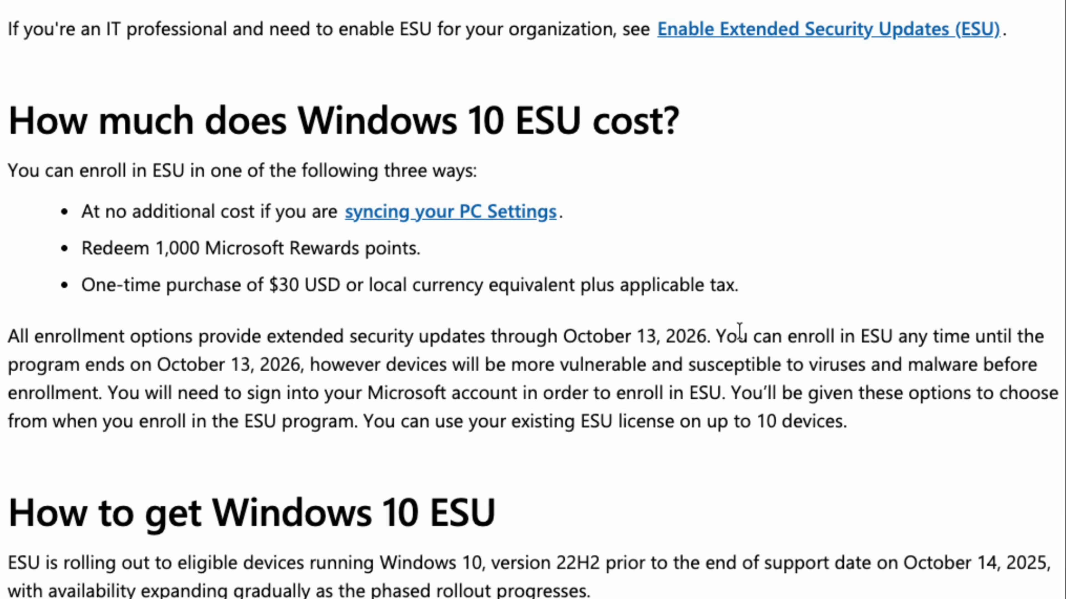
scroll(739, 332, "down", 1)
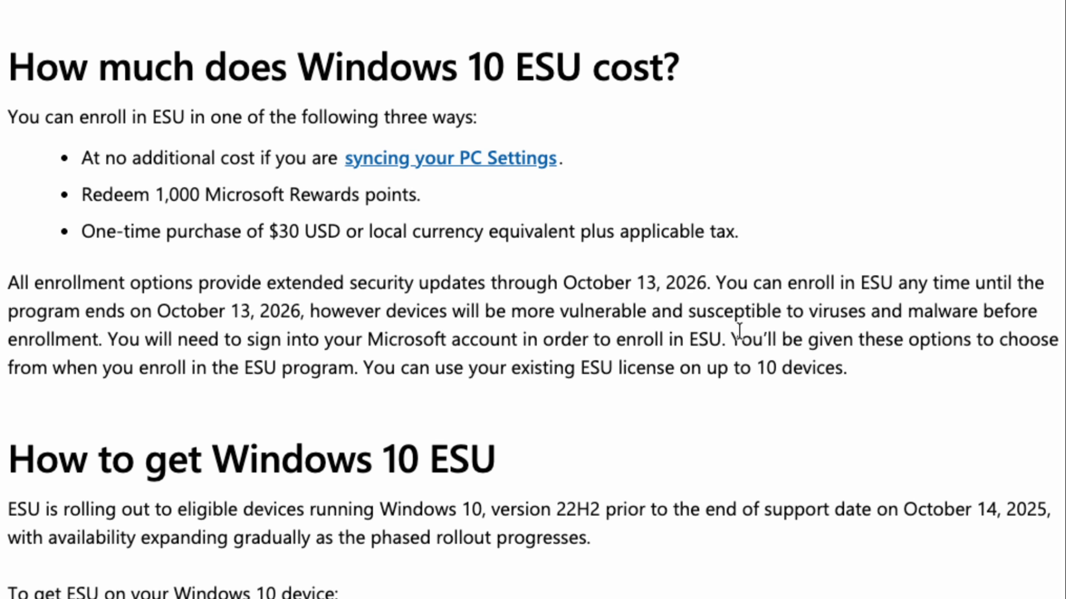
scroll(741, 336, "down", 1)
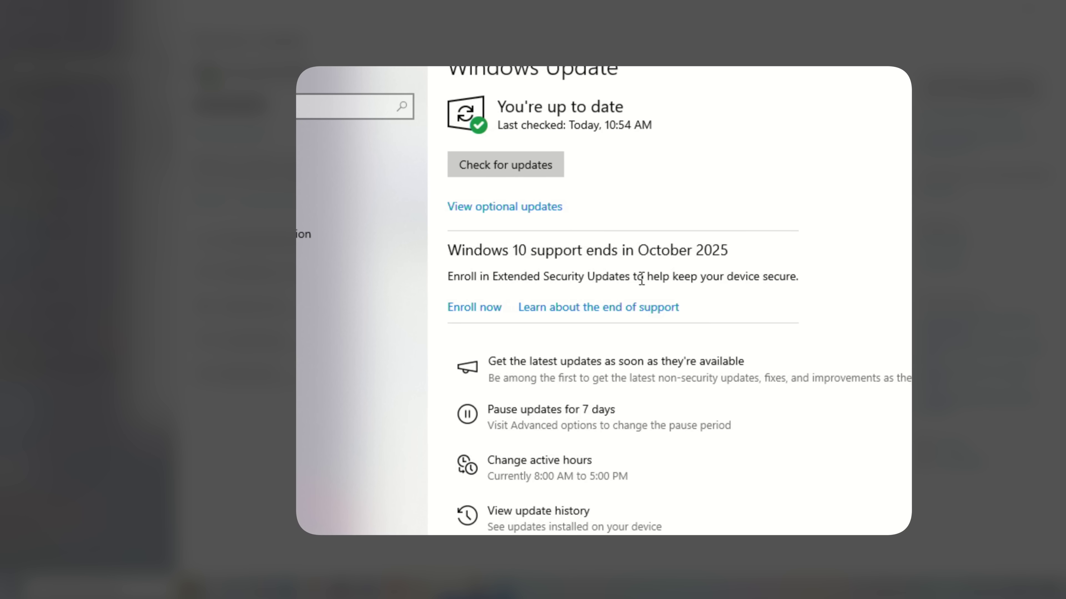
- Choose Enroll now under 'Windows 10 support ends in October 2025' in Windows Update
left_click(483, 315)
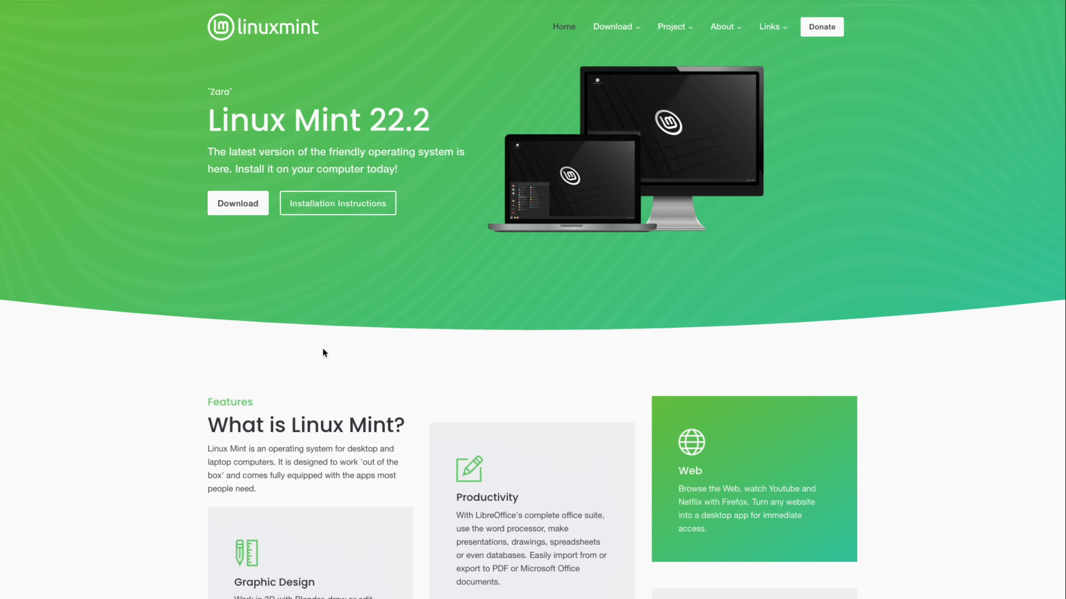
- Browse the Linux Mint home page and bring up the Download menu recommending Linux Mint 22.2
scroll(323, 356, "up", 1)
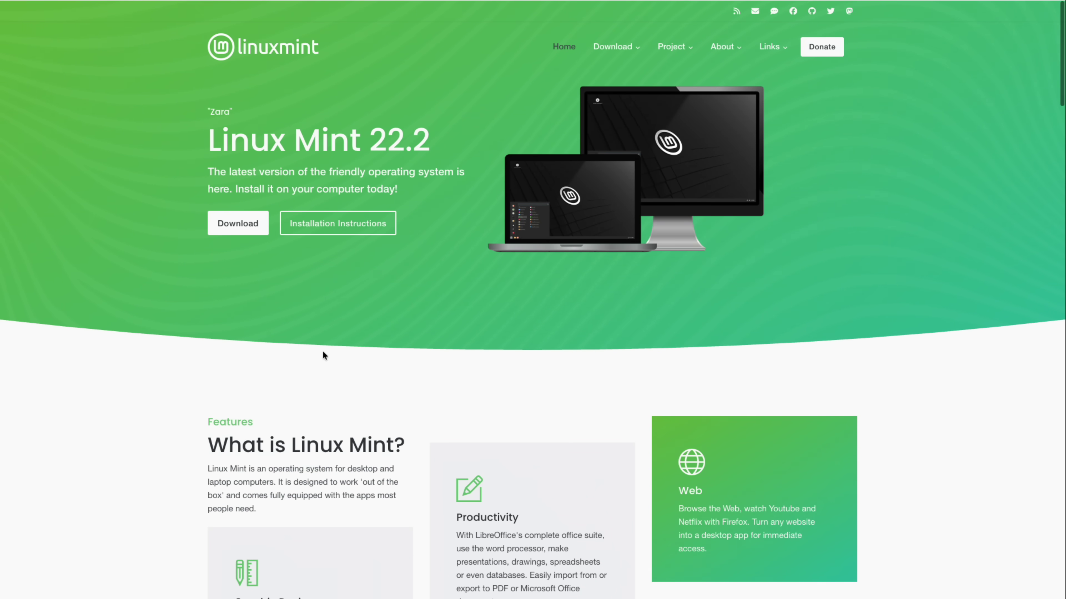
scroll(323, 356, "down", 1)
scroll(323, 355, "down", 4)
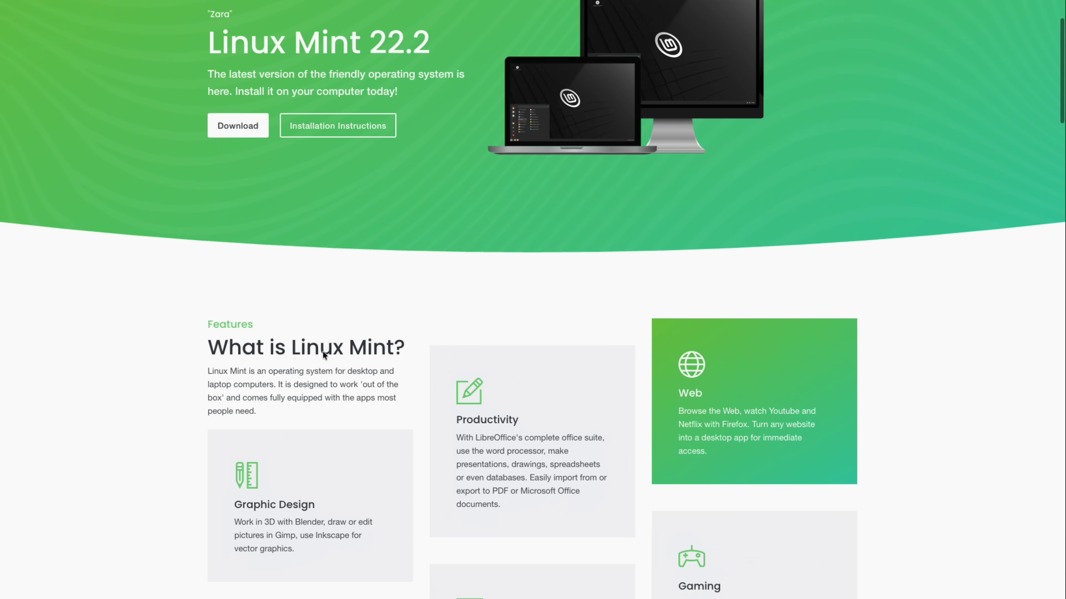
scroll(323, 355, "down", 4)
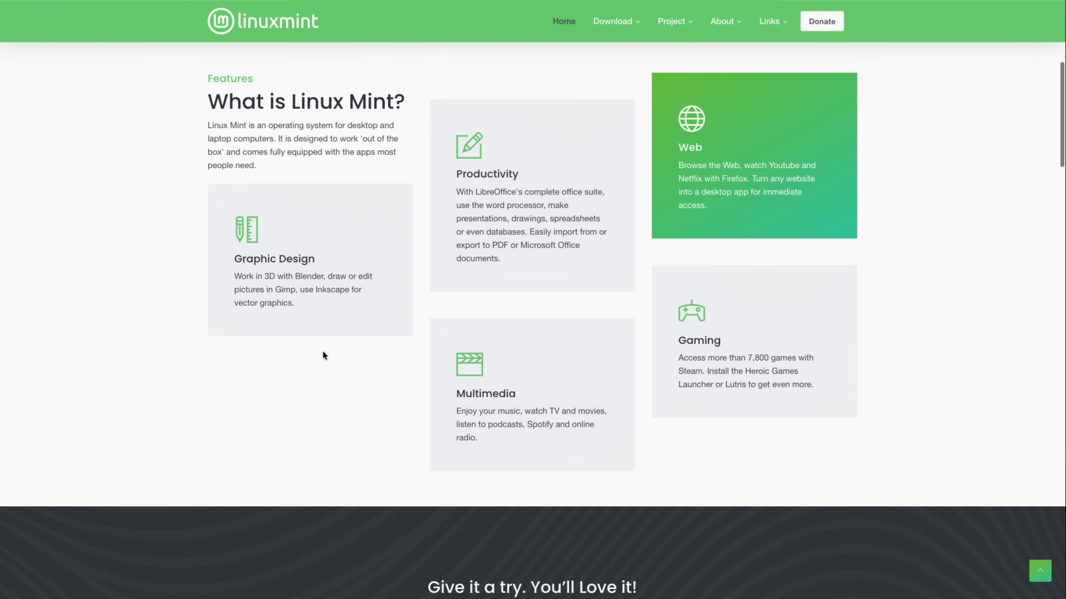
scroll(323, 355, "up", 4)
scroll(323, 355, "up", 5)
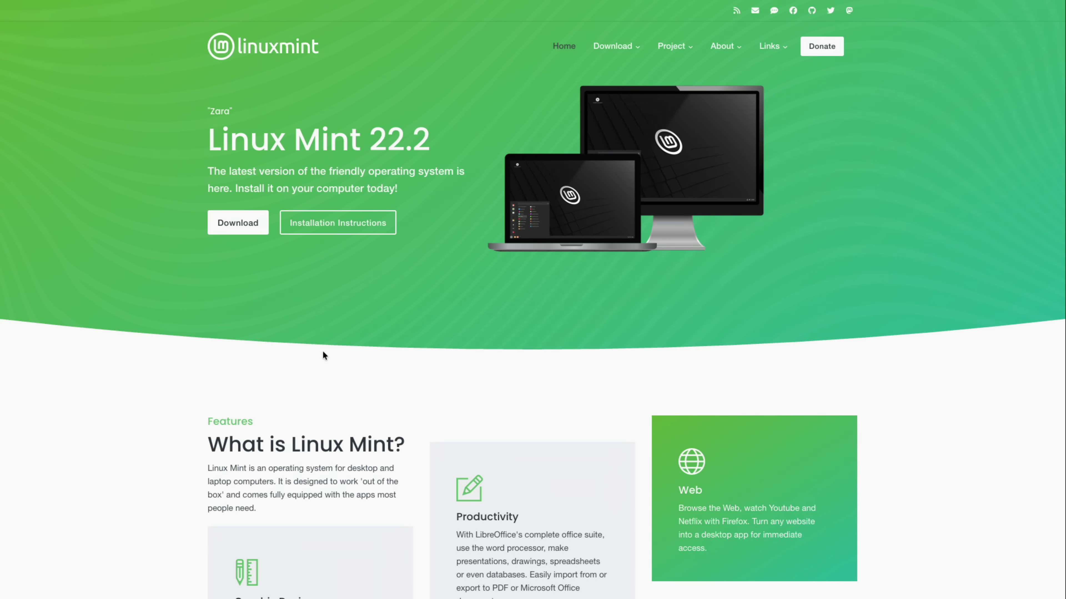
mouse_move(614, 63)
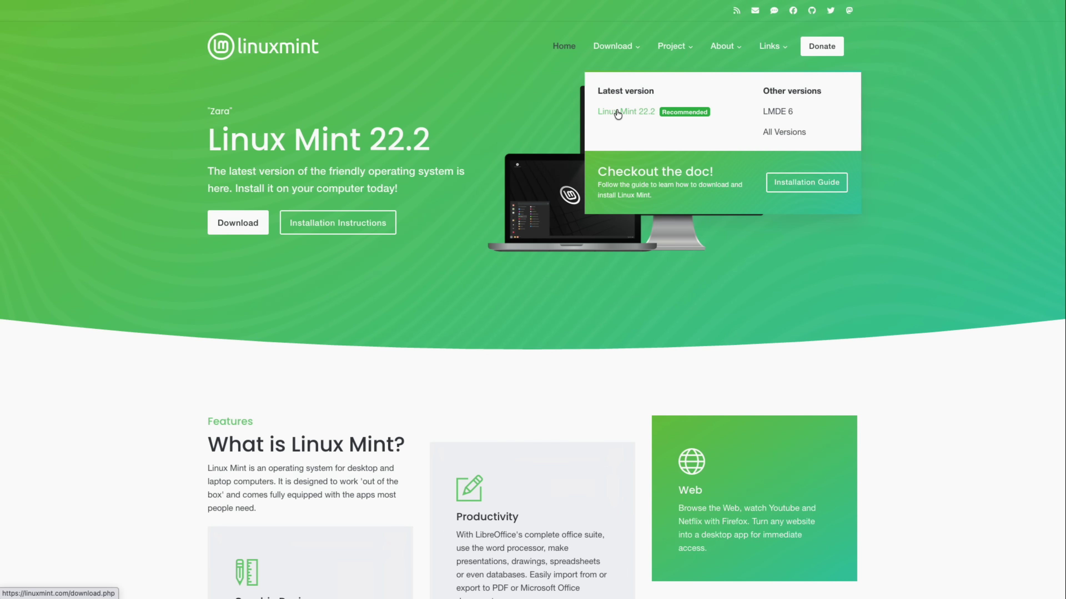
- Go to the Linux Mint 22.2 download page and scroll down to the editions list
left_click(617, 112)
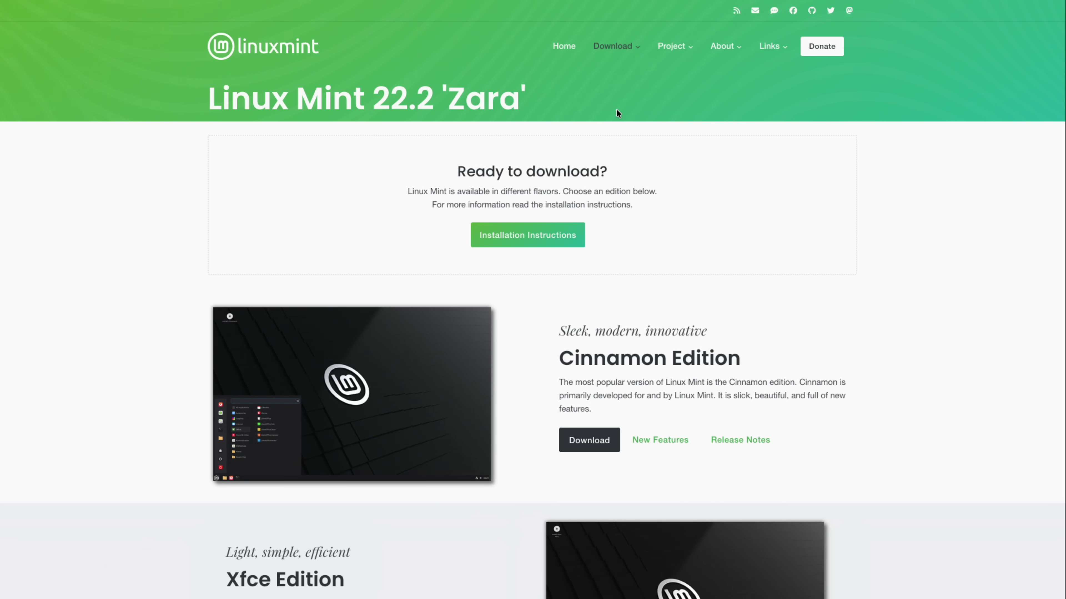
scroll(616, 110, "down", 3)
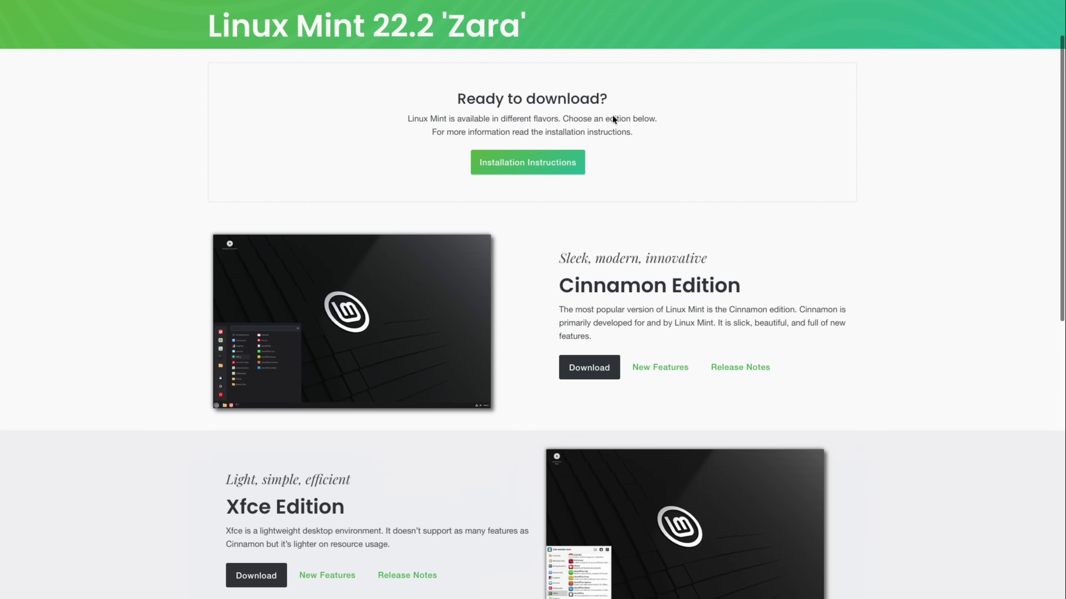
scroll(612, 119, "down", 3)
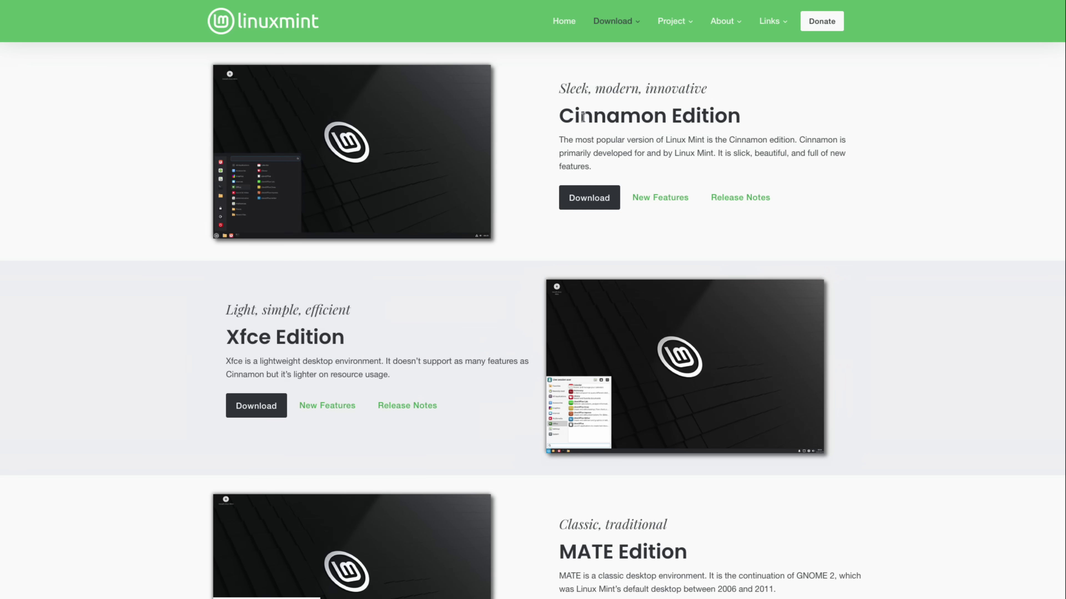
scroll(504, 176, "down", 1)
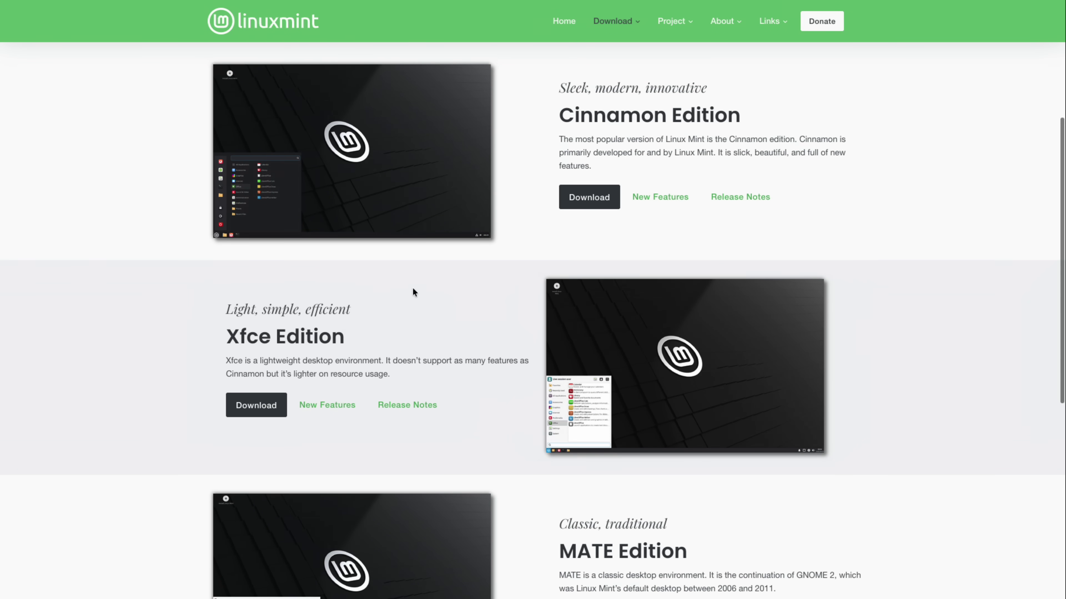
scroll(412, 288, "down", 1)
scroll(413, 289, "down", 2)
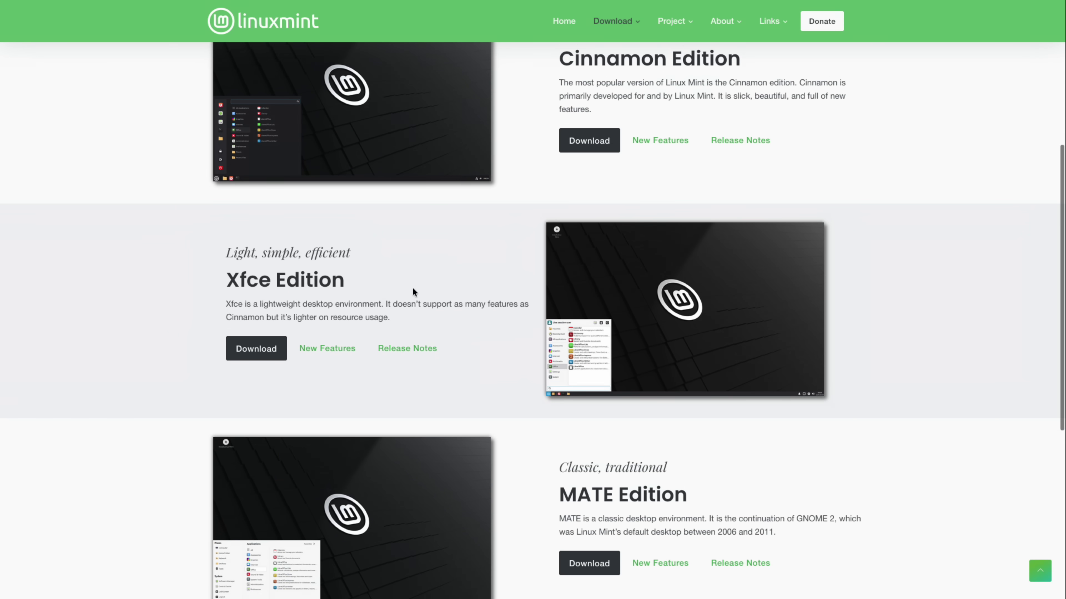
- Highlight the 'Xfce Edition' heading as the edition to download
double_click(261, 277)
left_click_drag(261, 276, 295, 278)
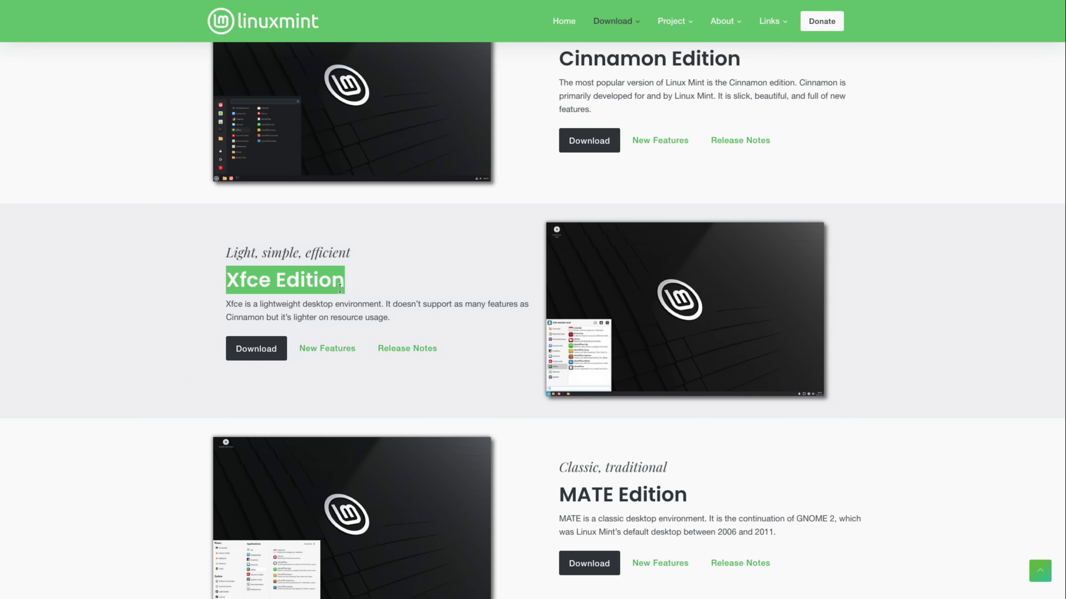
scroll(340, 289, "up", 1)
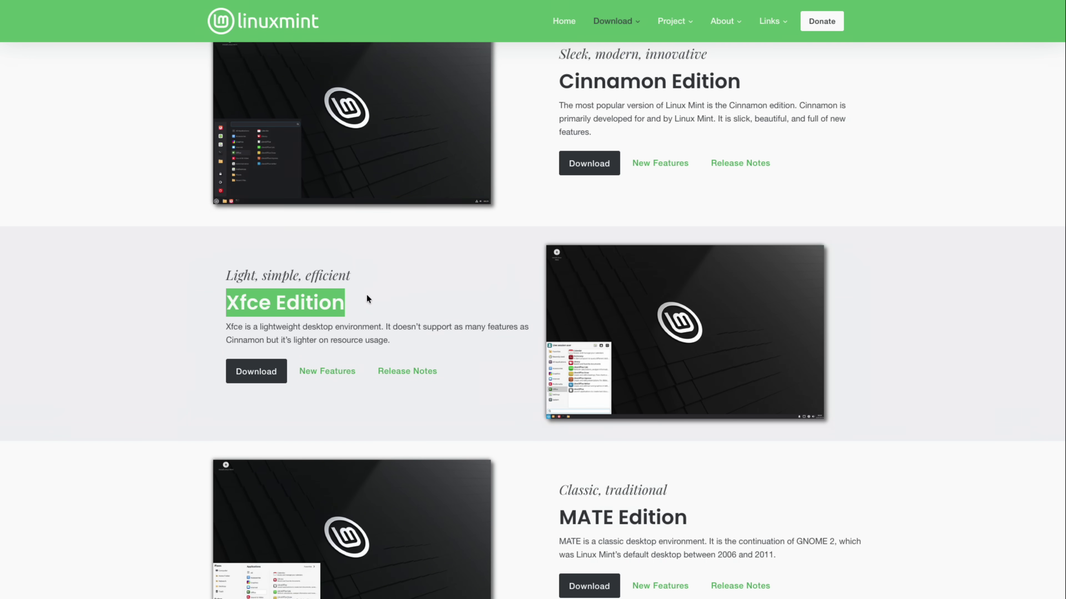
scroll(367, 298, "up", 2)
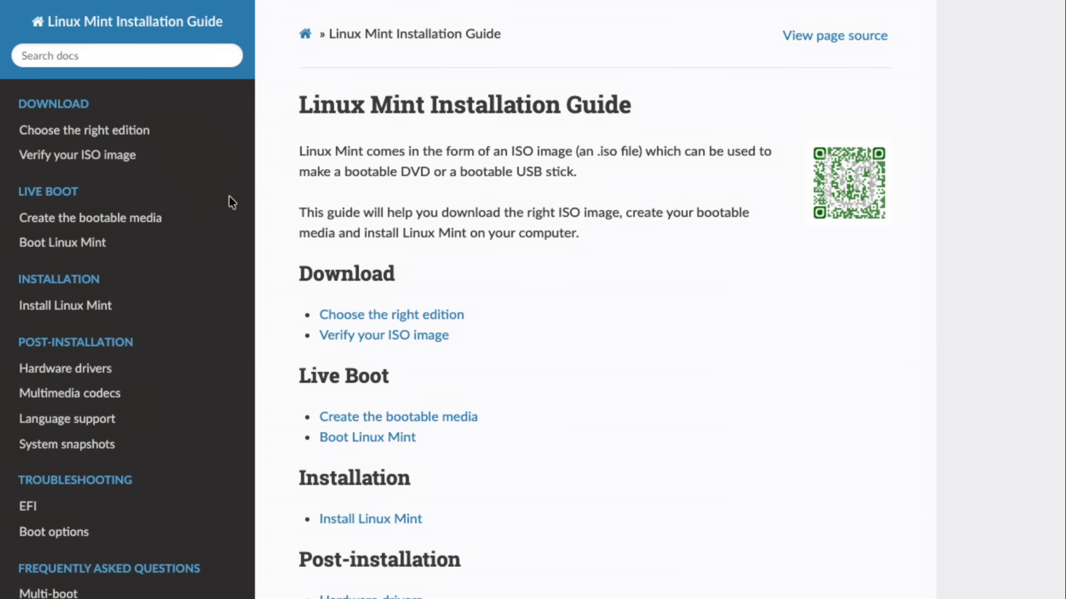
- Open the guide's 'Create the bootable media' page at 'How to make a bootable DVD'
left_click(168, 219)
scroll(478, 208, "down", 10)
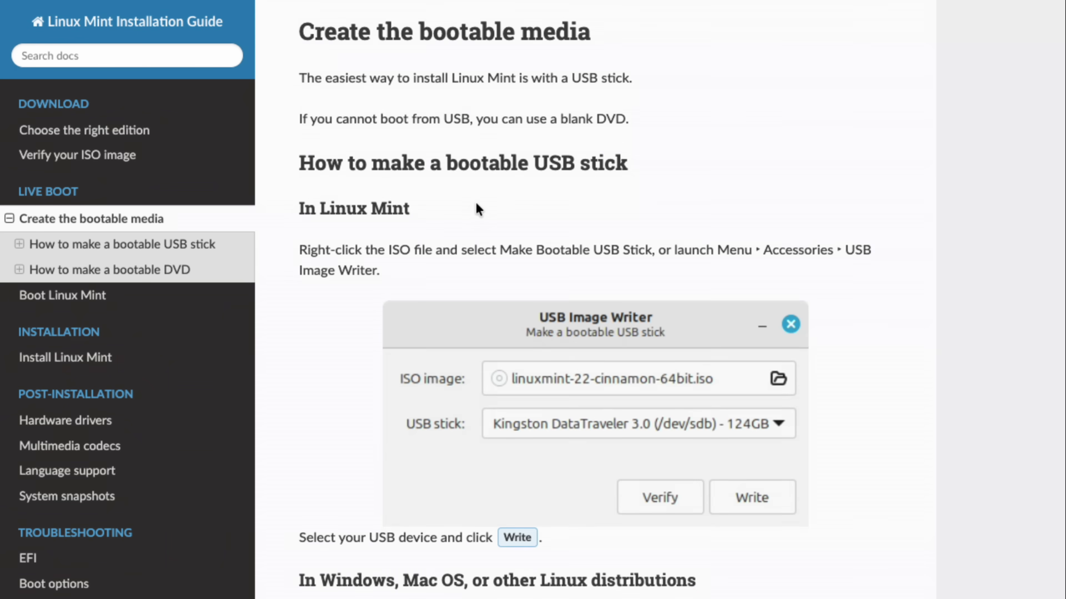
scroll(478, 208, "down", 7)
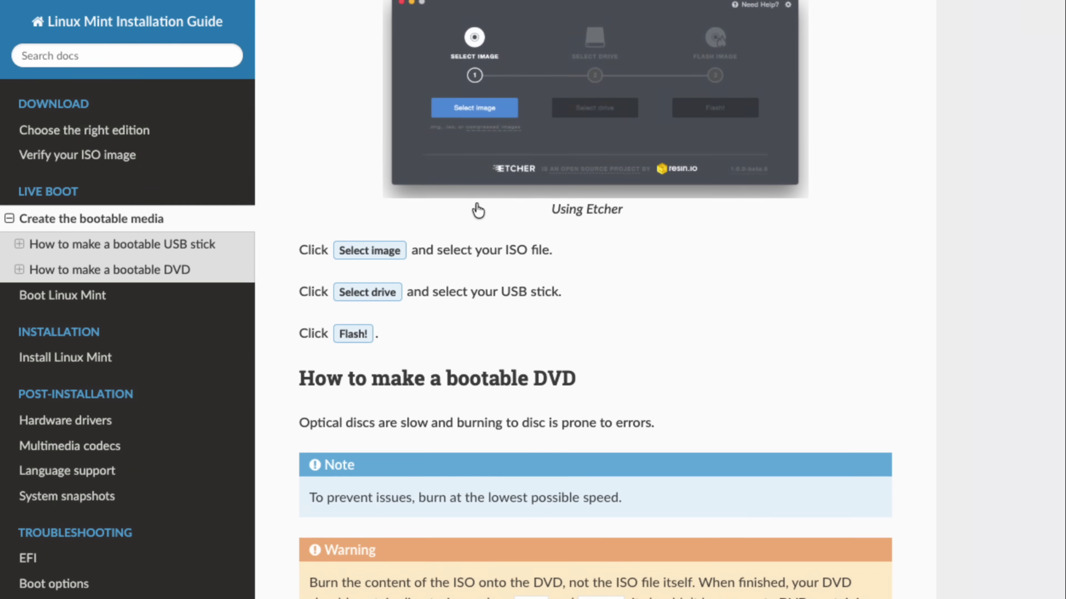
scroll(475, 204, "up", 1)
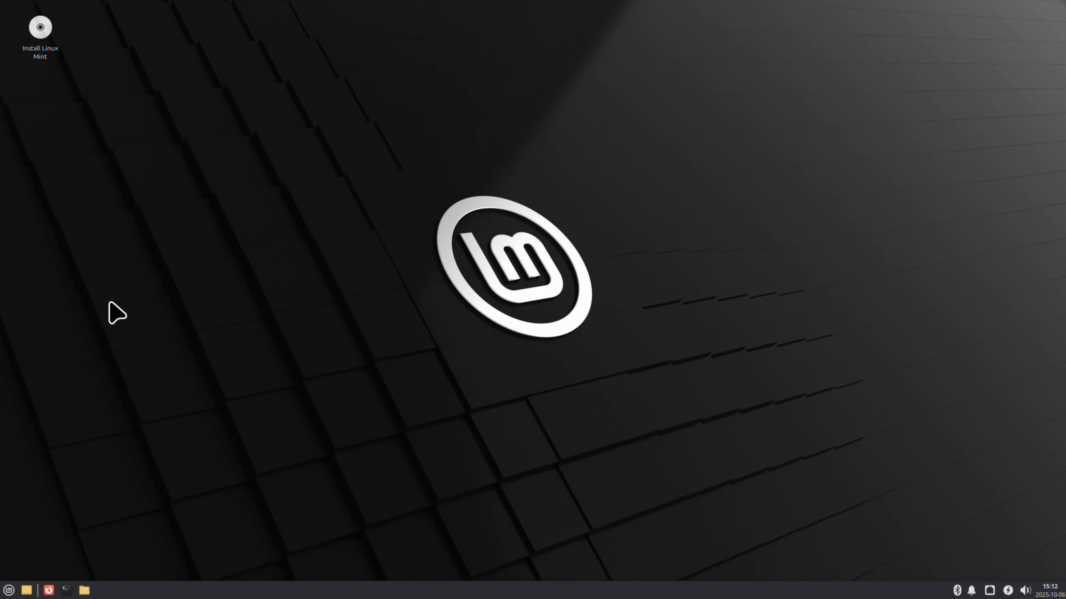
- Launch Firefox Web Browser from the Whisker menu's Internet category
left_click(9, 591)
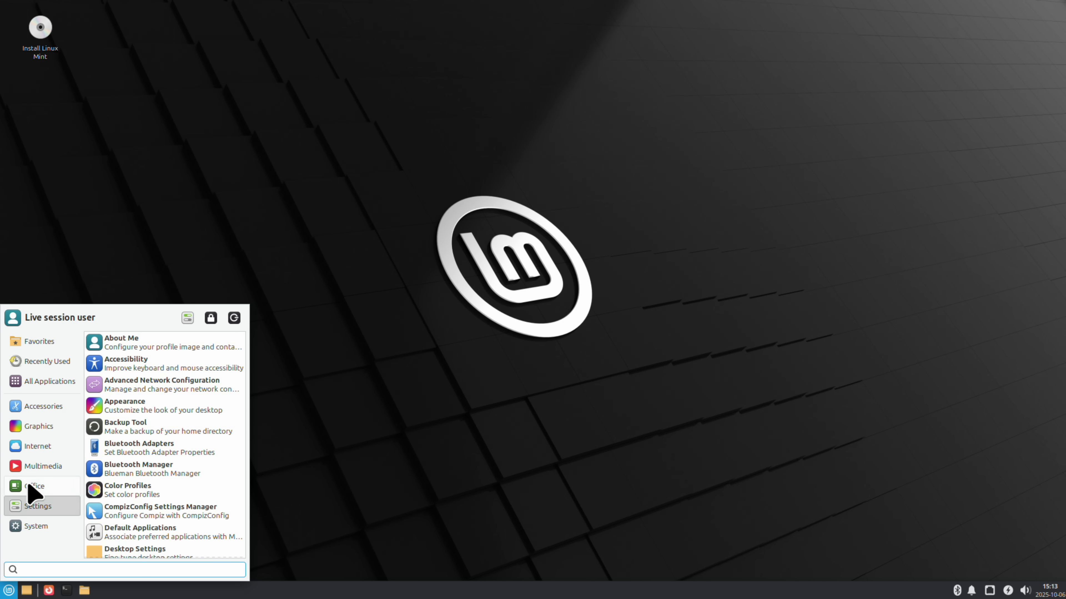
mouse_move(28, 422)
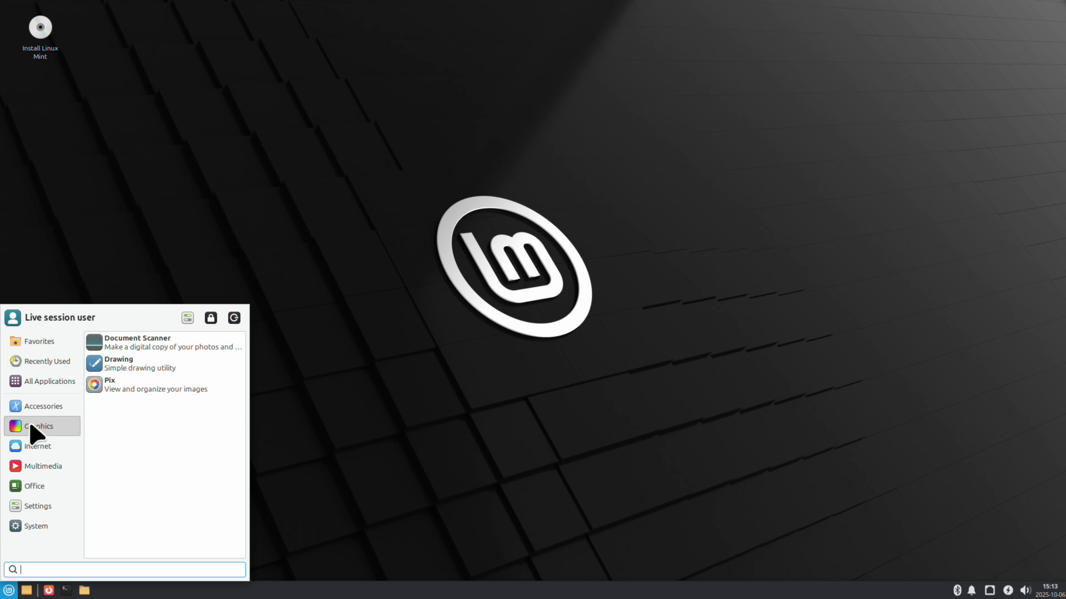
mouse_move(31, 445)
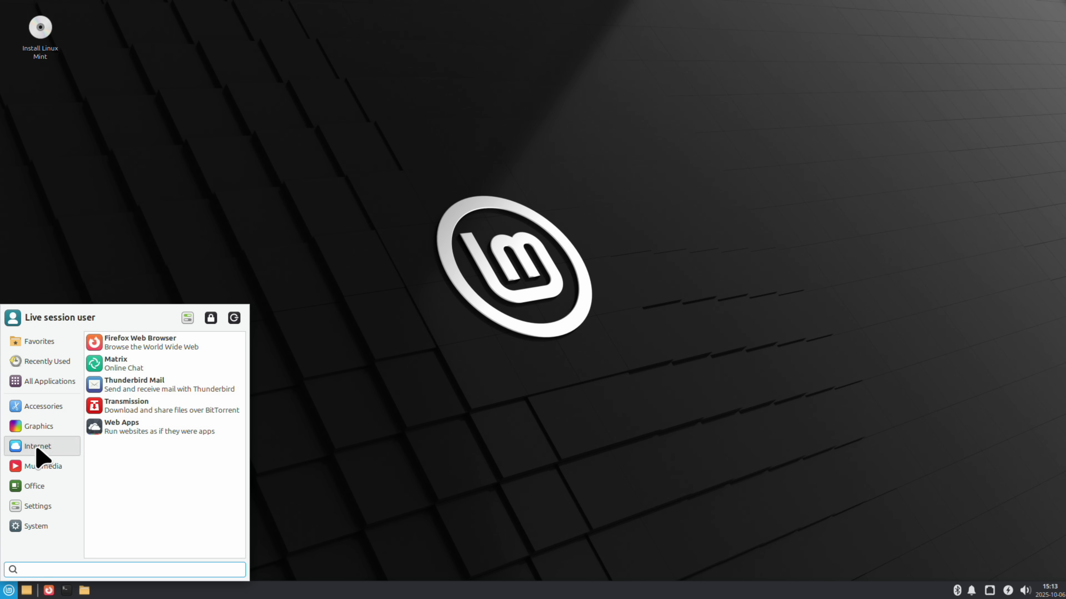
left_click(177, 348)
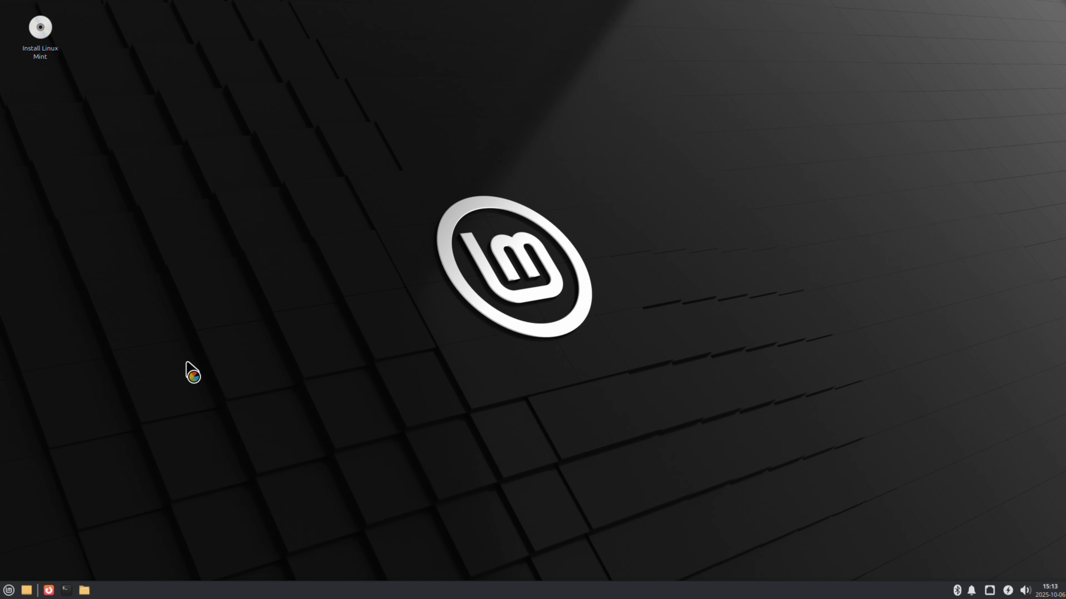
- Launch LibreOffice Writer from the menu's Office category
key("super")
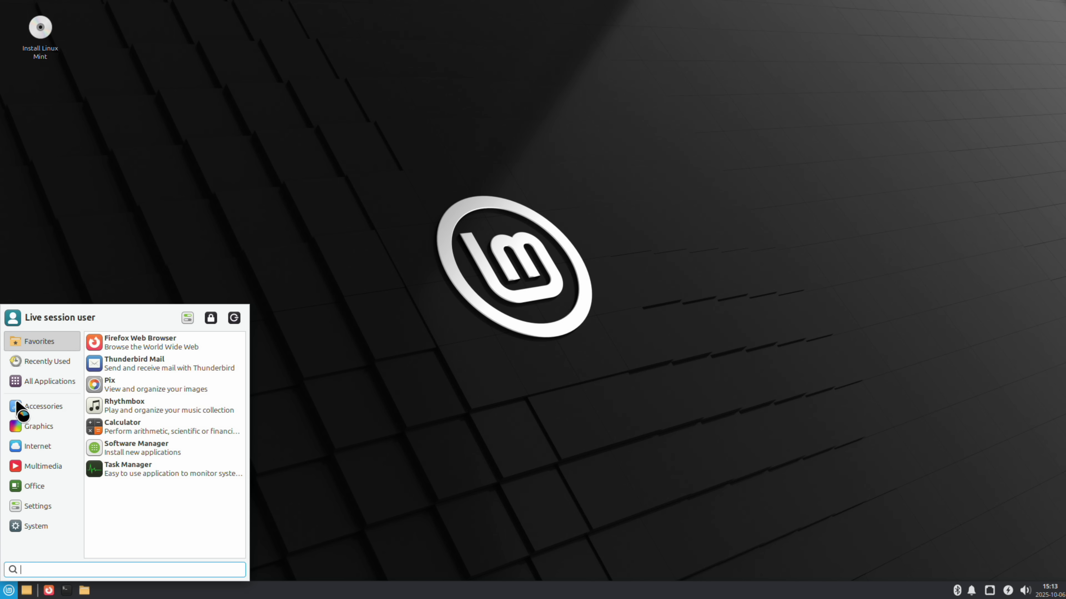
mouse_move(38, 489)
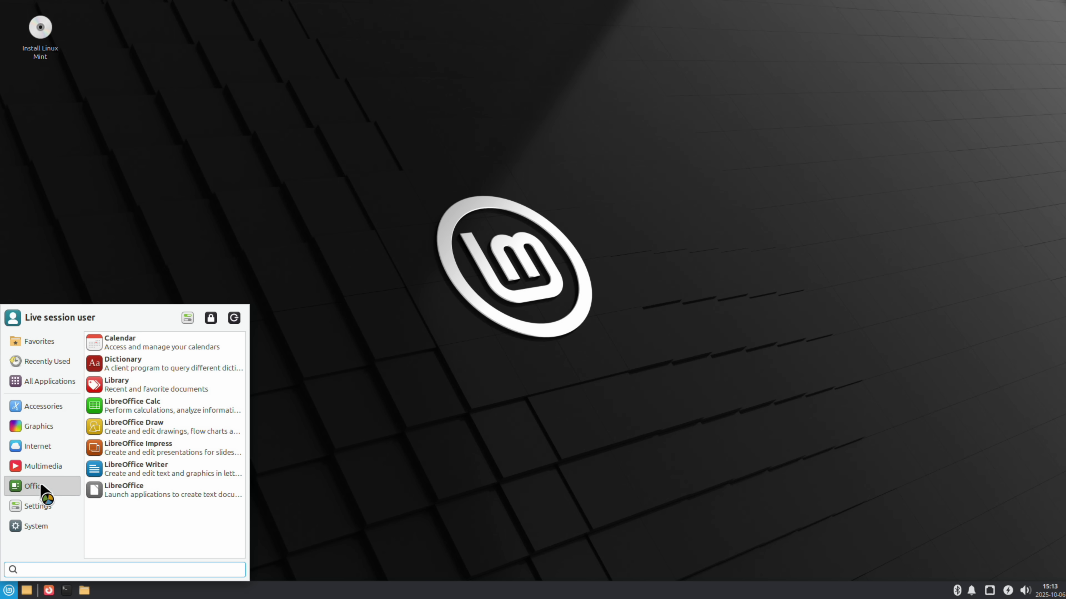
left_click(112, 478)
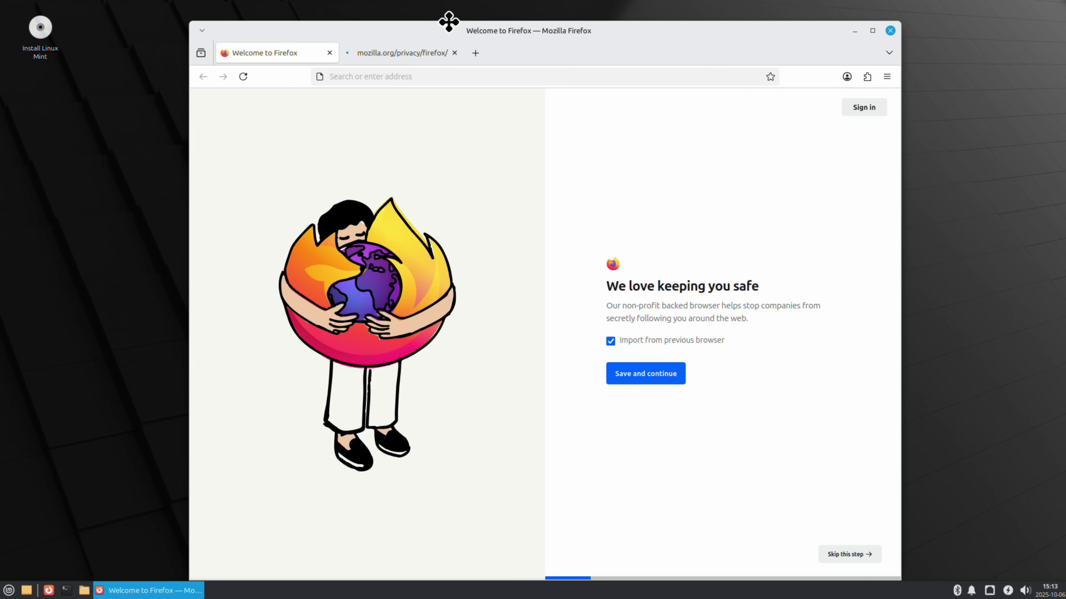
- Load nasa.gov in Firefox and move the browser window up and to the right
left_click(433, 82)
type("nasa.gov")
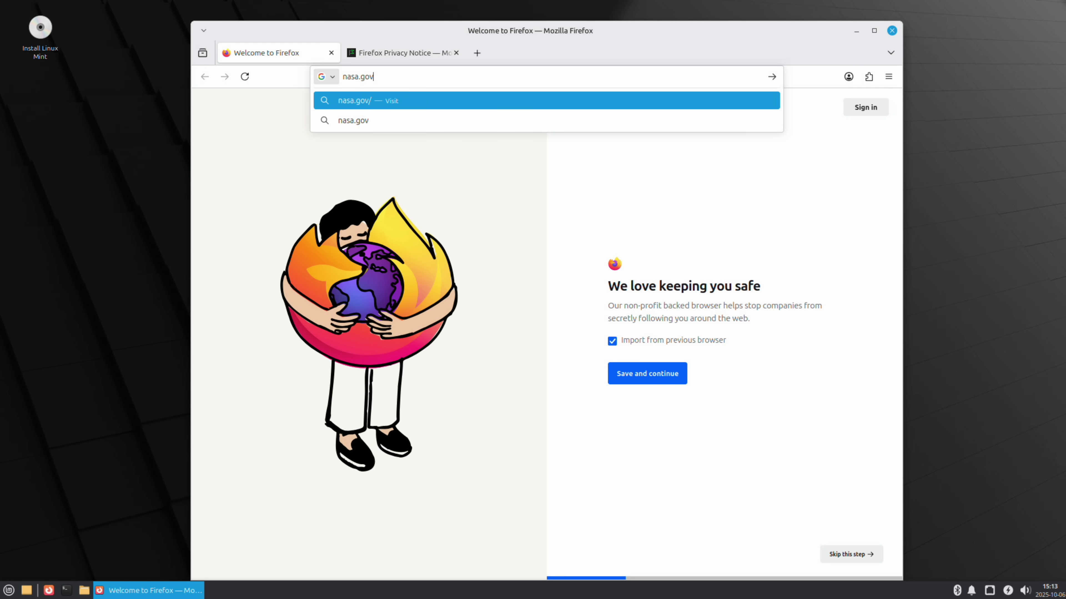
key("Return")
left_click_drag(452, 32, 486, 20)
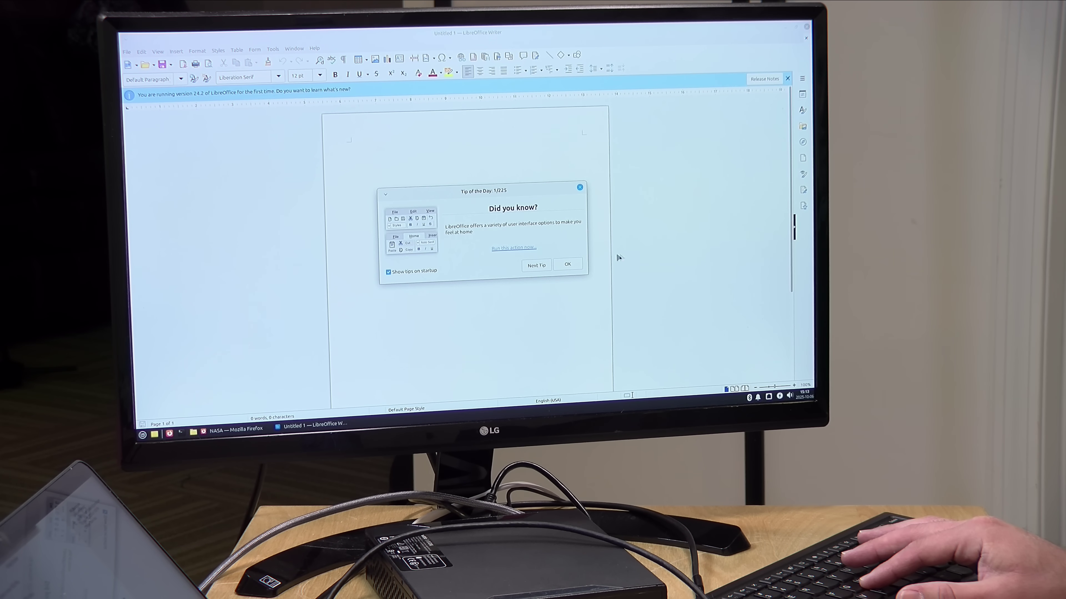
- Dismiss Writer's Tip of the Day, shrink its window, and launch LibreOffice Calc from Office
left_click(570, 264)
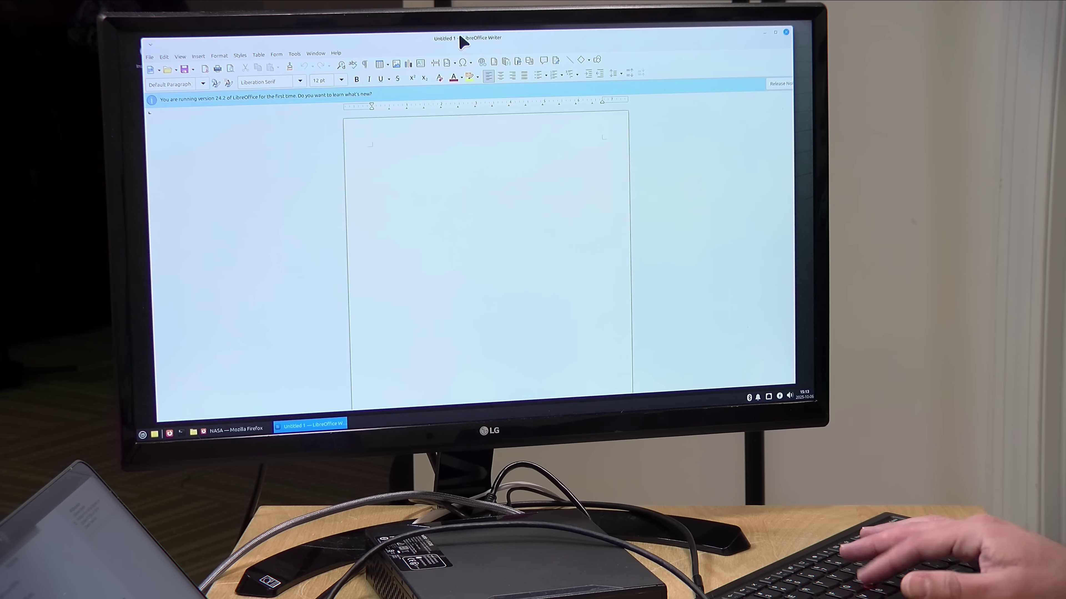
left_click_drag(468, 43, 335, 73)
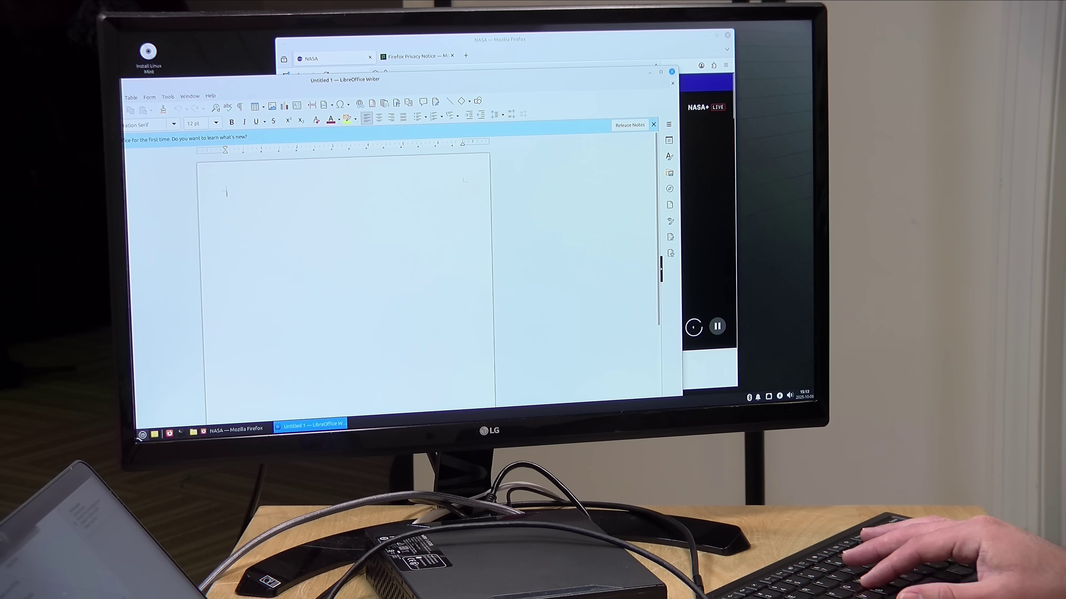
left_click(143, 434)
left_click(178, 350)
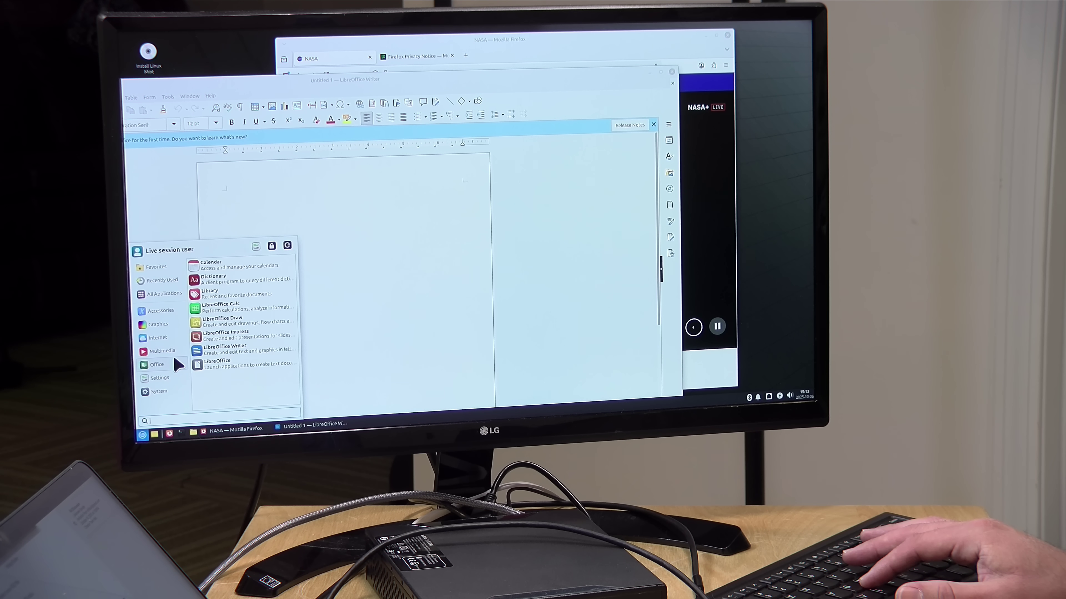
left_click(235, 309)
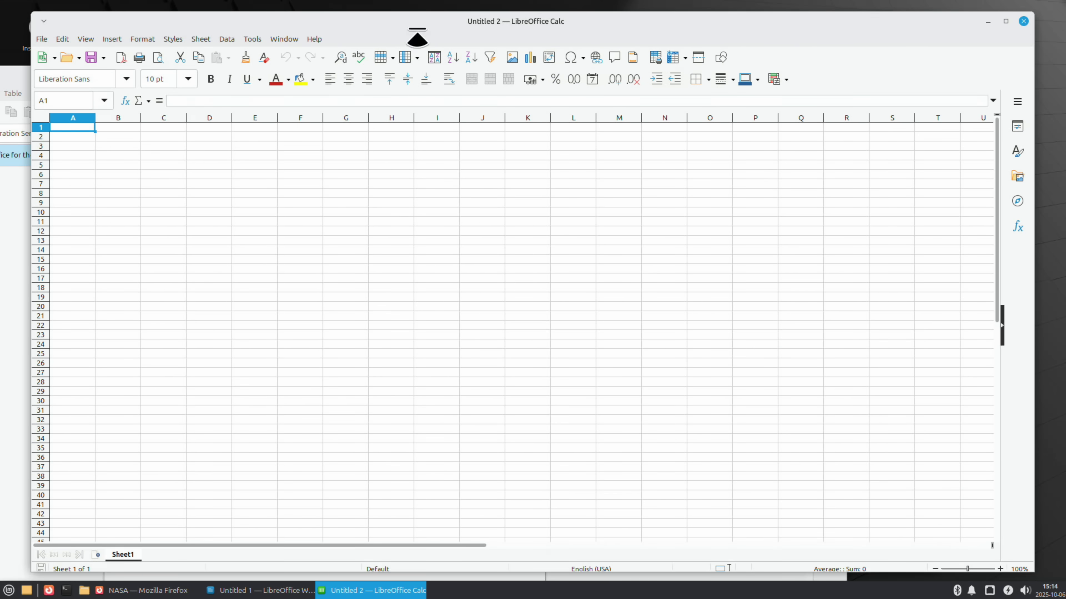
- Close LibreOffice Calc and Writer, then shift the Firefox window showing the NASA site
double_click(409, 19)
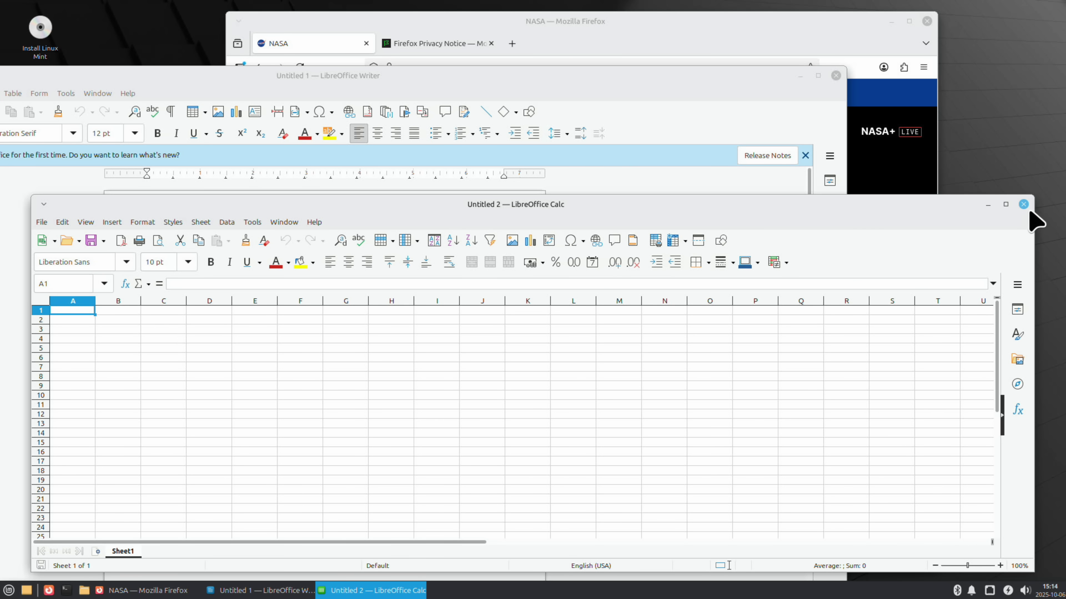
left_click(1023, 204)
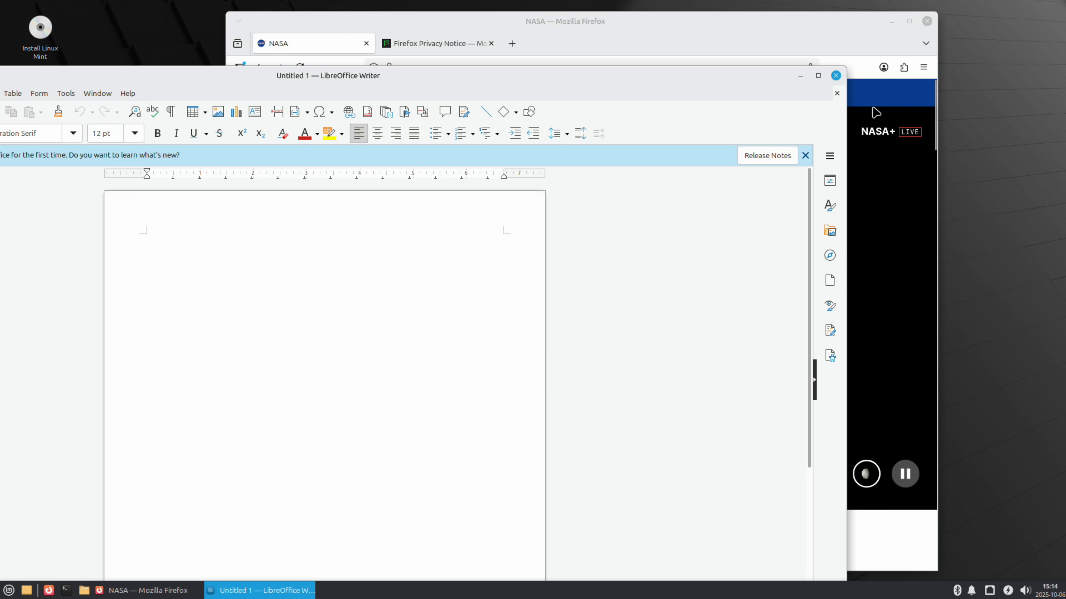
left_click(835, 76)
left_click_drag(813, 16, 763, 24)
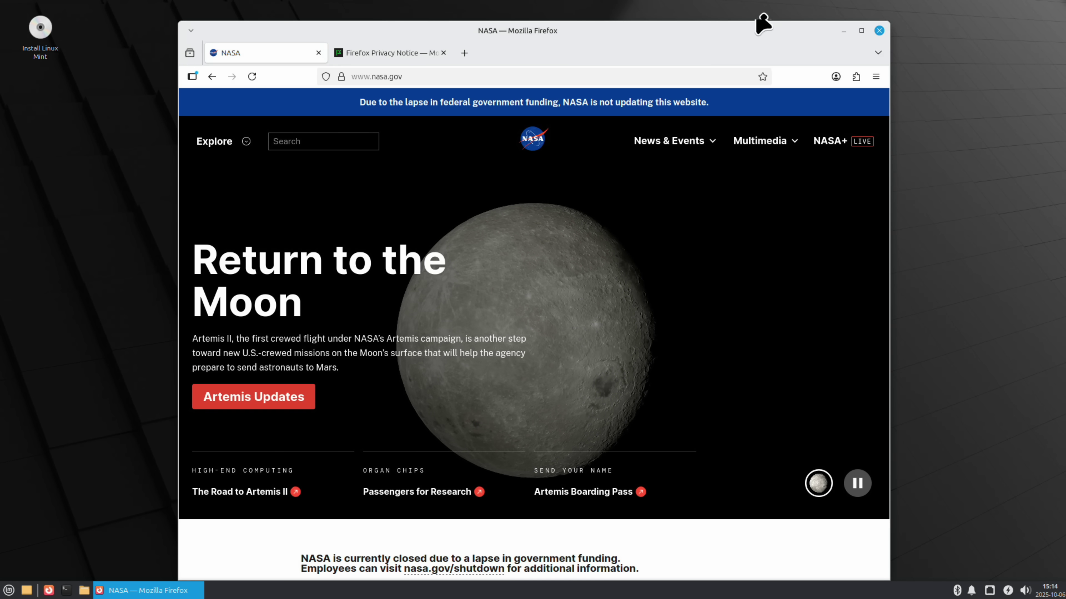
- Close Firefox and bring up the Whisker application menu on its Favorites list
left_click(878, 30)
left_click(6, 594)
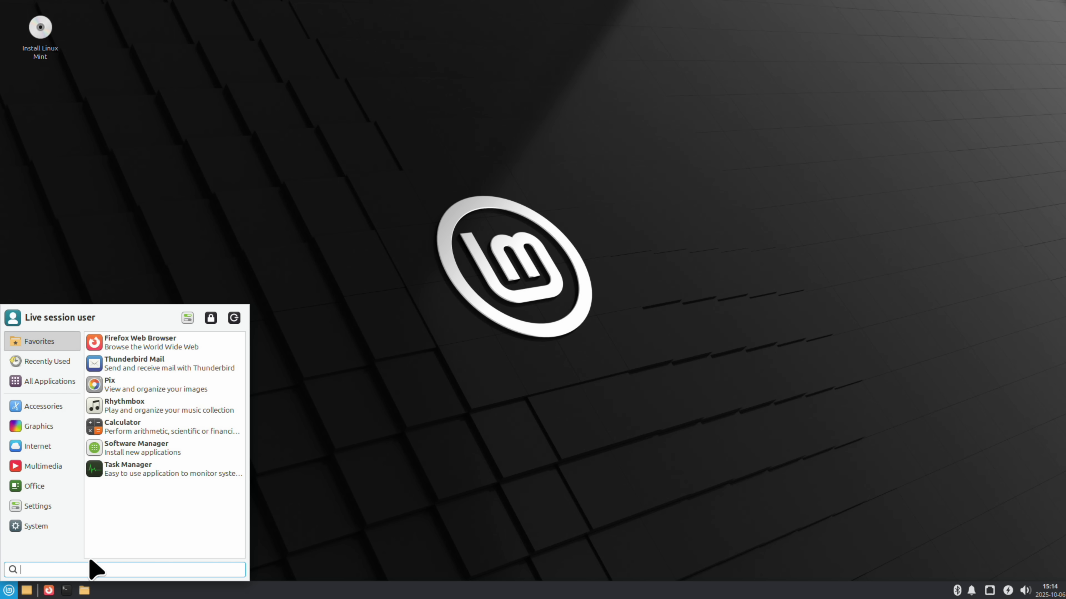
- Launch Task Manager with Ctrl+Shift+Esc to view processes, CPU and memory usage
key("ctrl+shift+Escape")
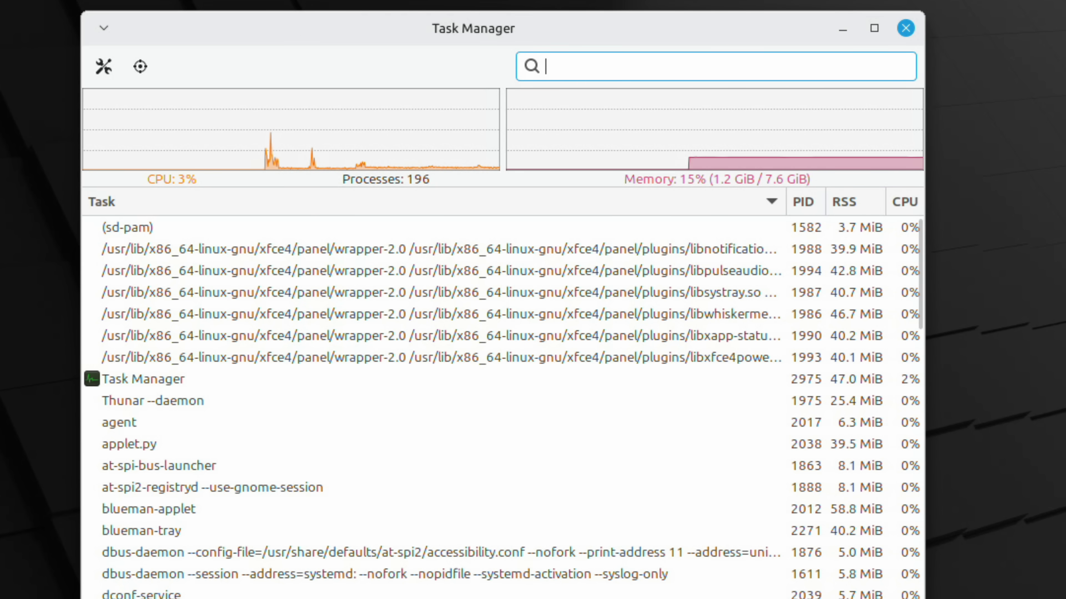